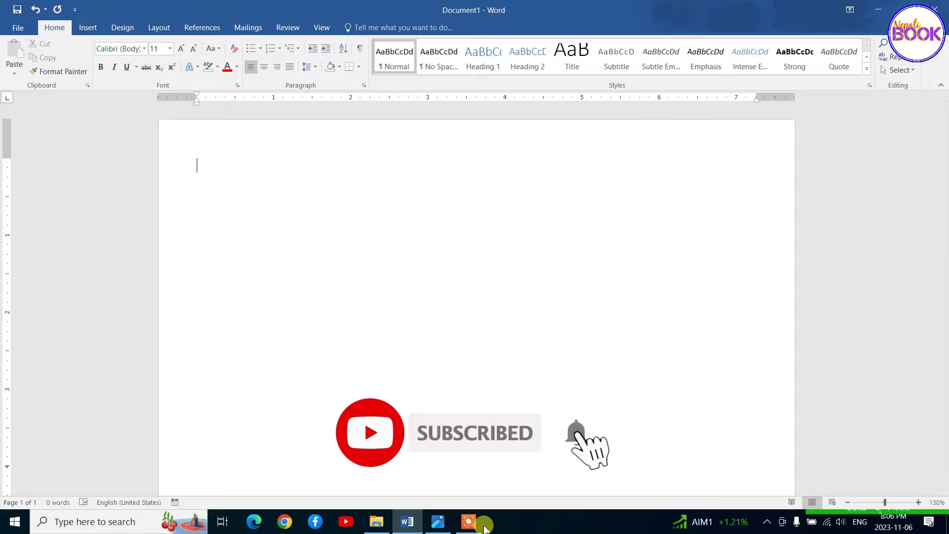
- Preview the donor-list photo in the image viewer, then return to the blank Word document
left_click(438, 522)
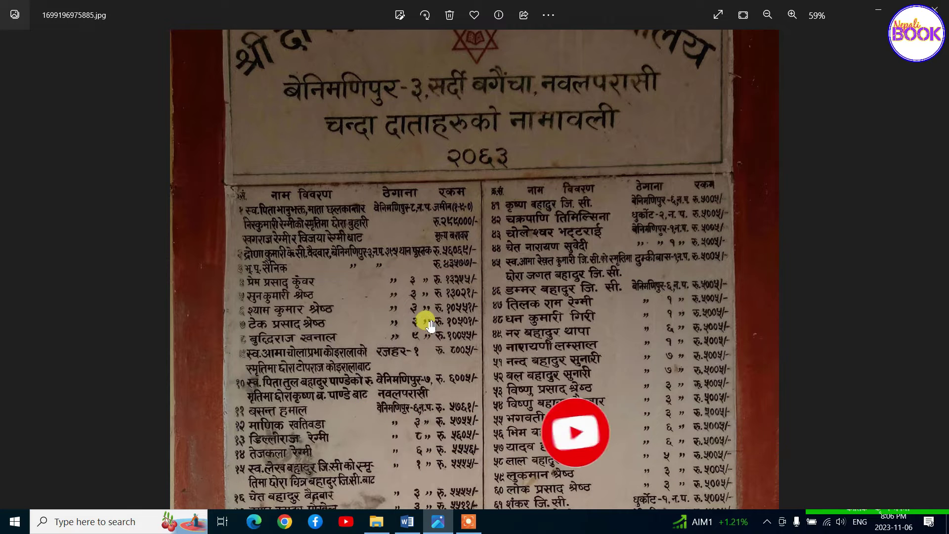
scroll(450, 355, "down", 3)
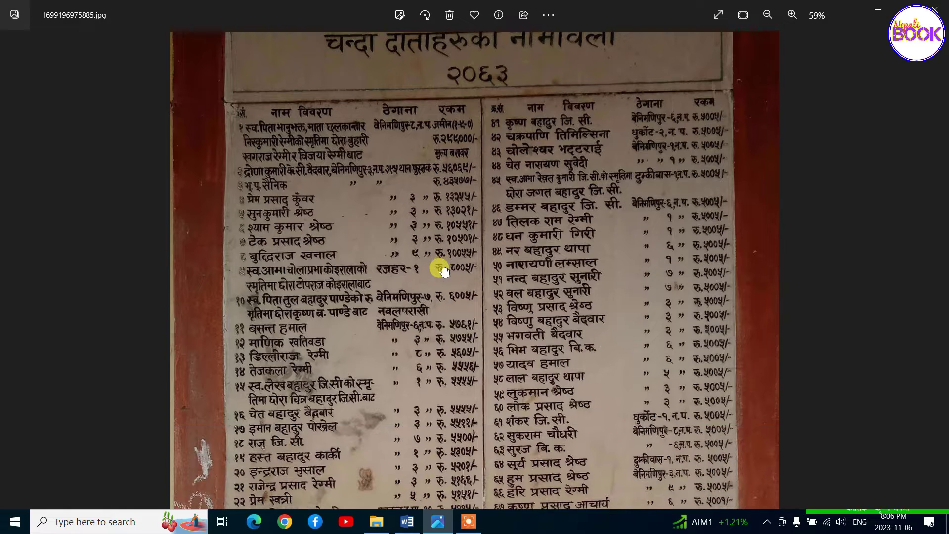
scroll(447, 363, "down", 3)
scroll(448, 321, "down", 2)
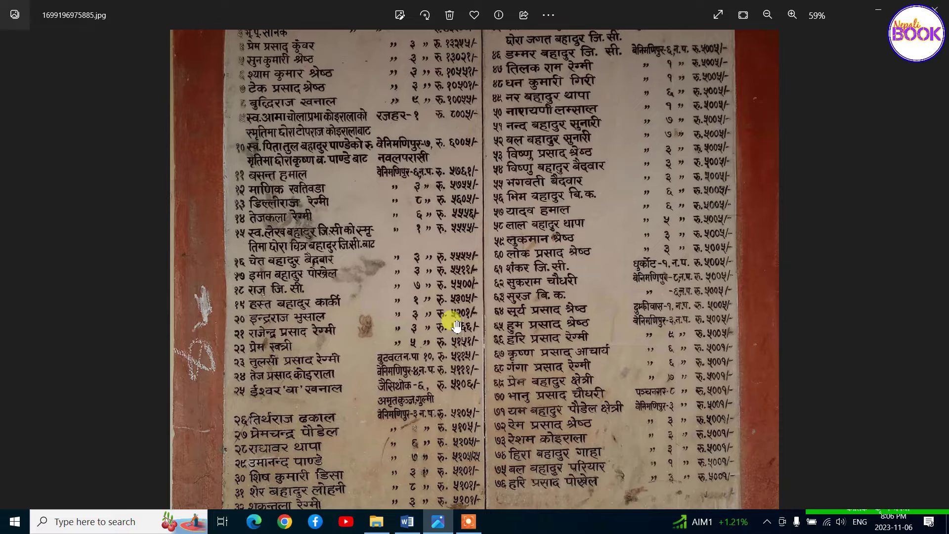
scroll(431, 358, "down", 3)
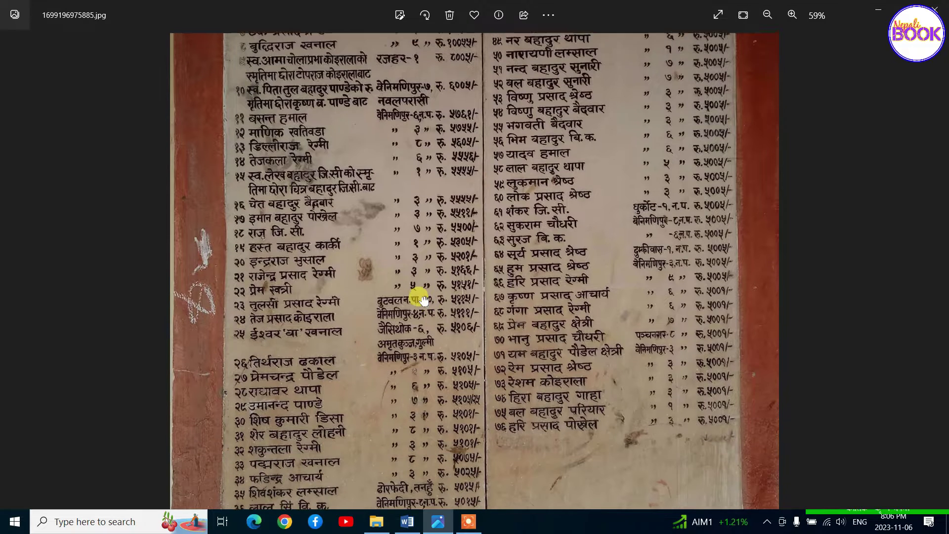
scroll(430, 346, "down", 2)
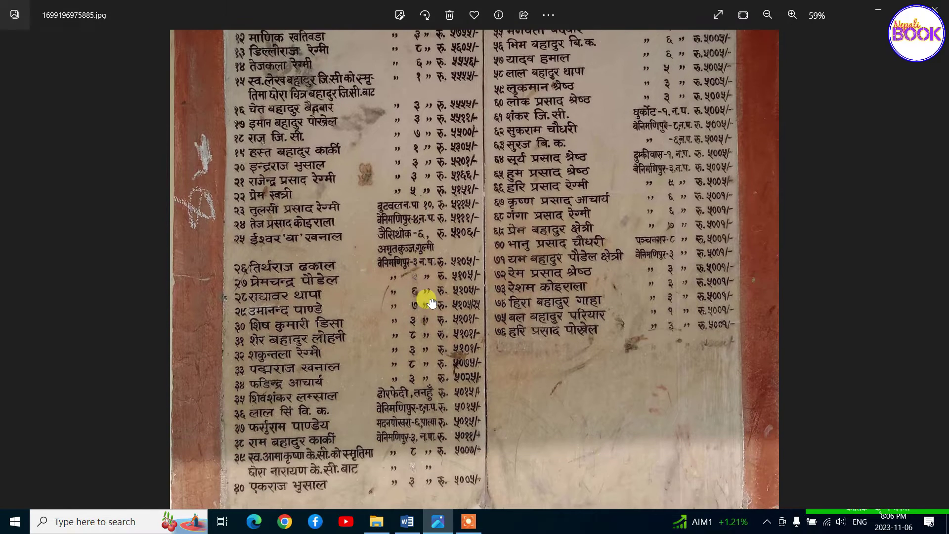
scroll(431, 303, "up", 4)
scroll(428, 371, "up", 1)
scroll(429, 291, "up", 1)
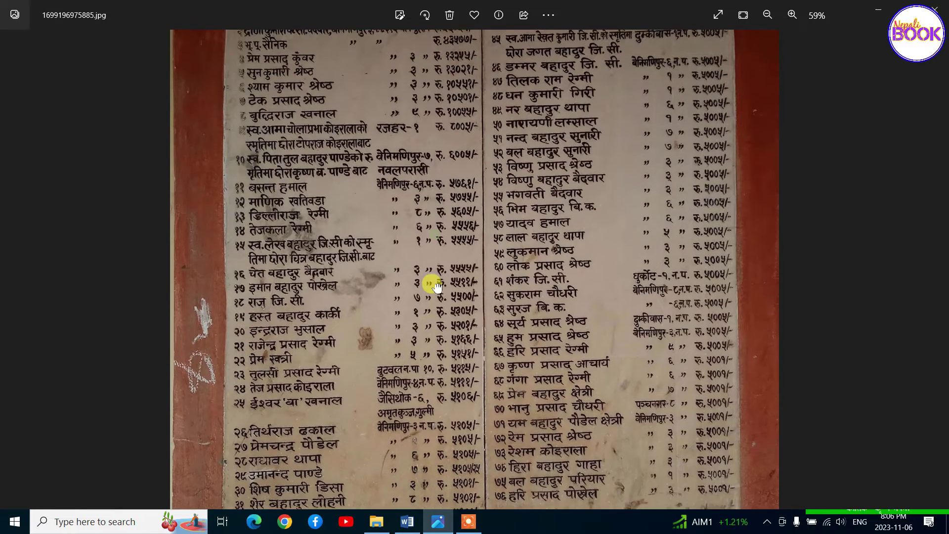
scroll(432, 346, "up", 3)
scroll(425, 321, "up", 1)
scroll(424, 282, "up", 1)
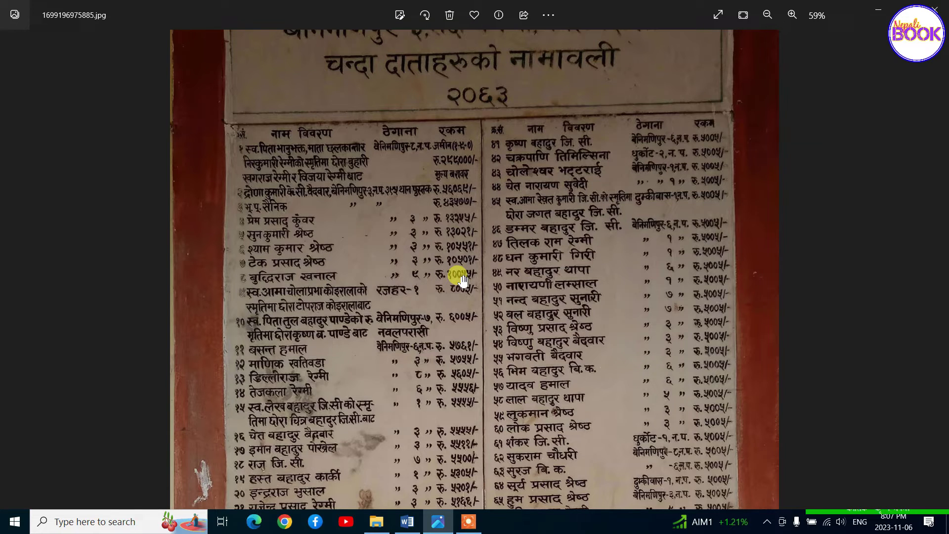
left_click(409, 521)
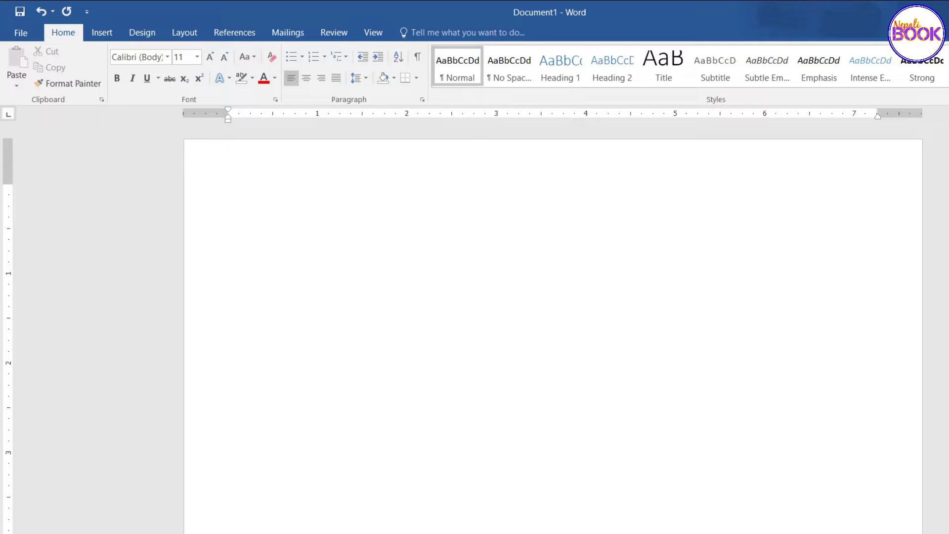
- Insert the picture 1699196975885.jpg from the Pictures folder into the document
left_click(102, 34)
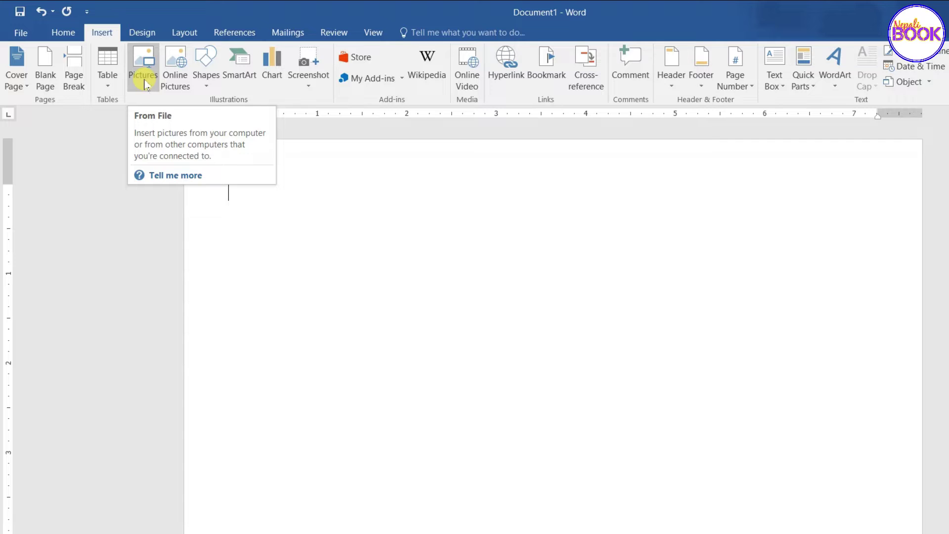
left_click(146, 85)
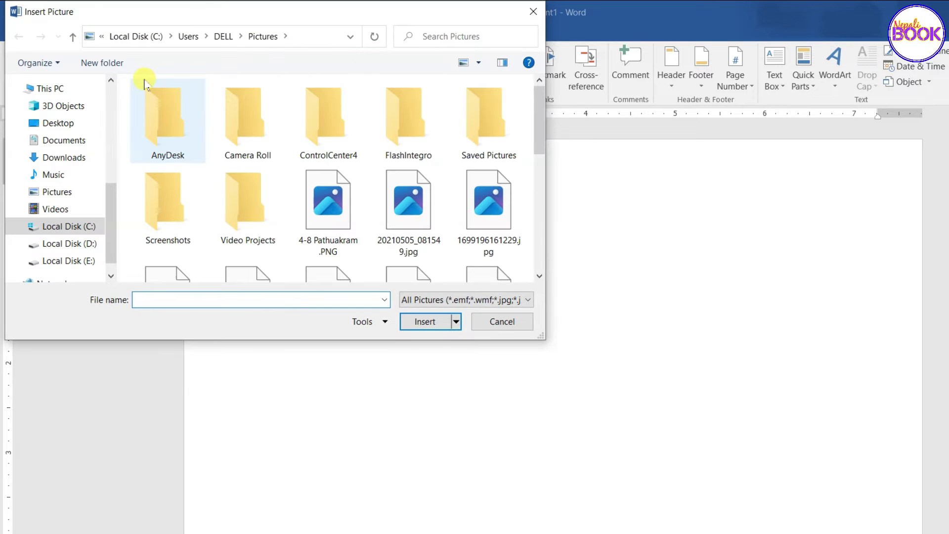
scroll(330, 251, "down", 3)
mouse_move(328, 226)
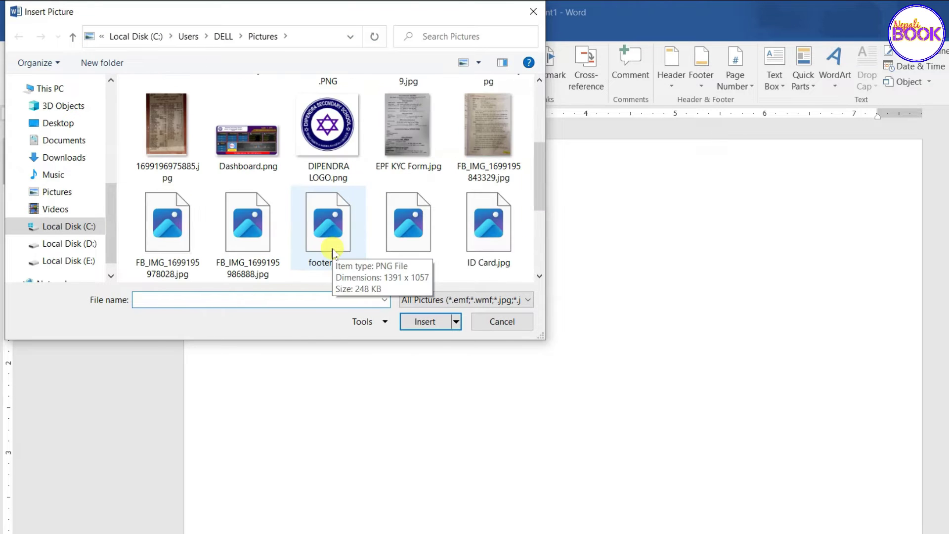
left_click(187, 147)
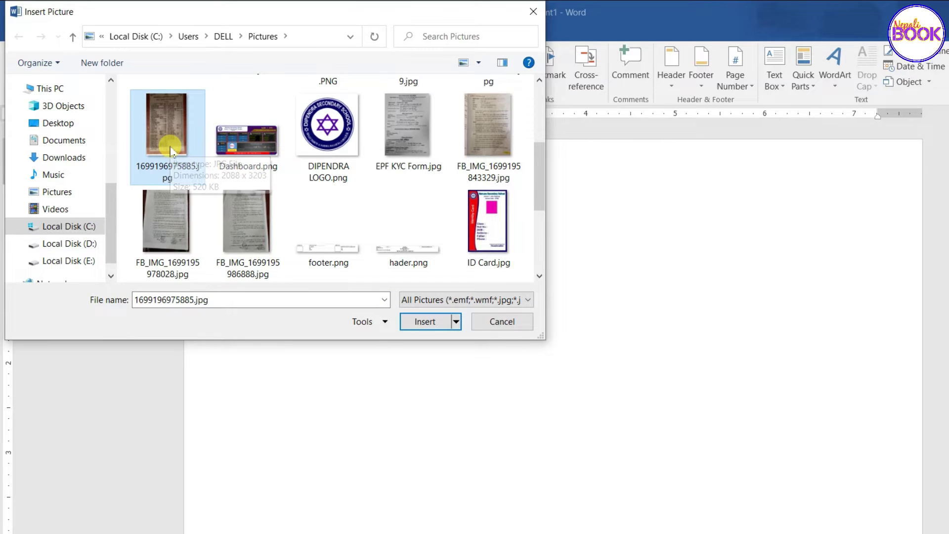
left_click(424, 324)
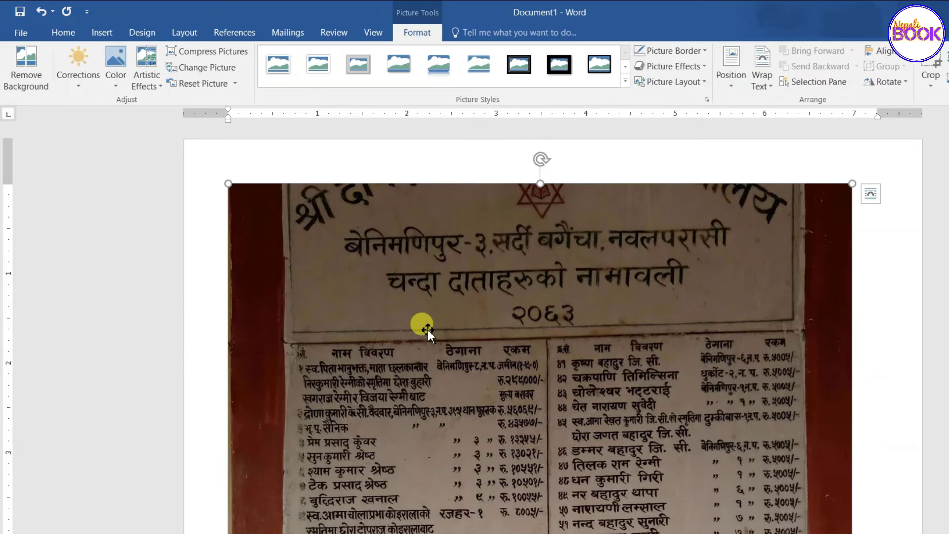
- Scroll through the inserted donor-list photo to check it spans the page
scroll(485, 336, "down", 2)
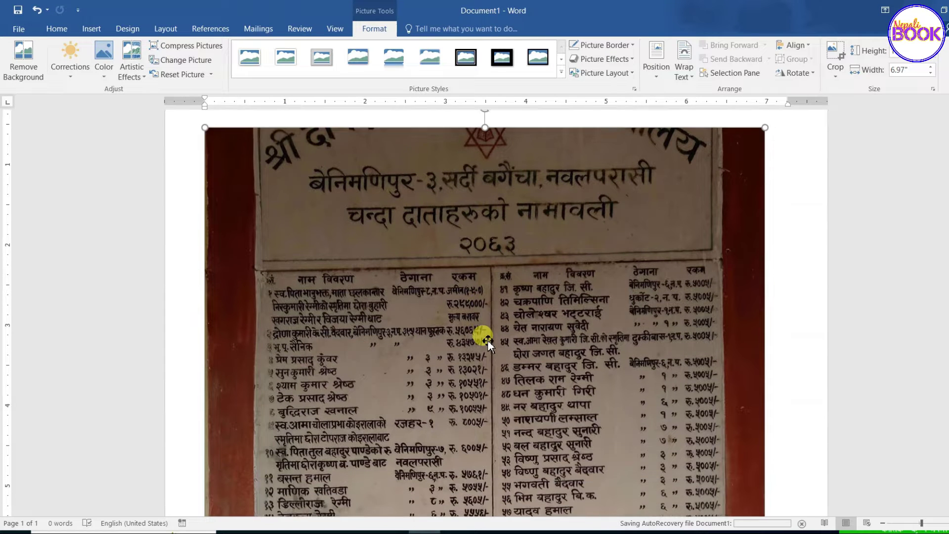
scroll(504, 341, "down", 5)
scroll(519, 342, "down", 1)
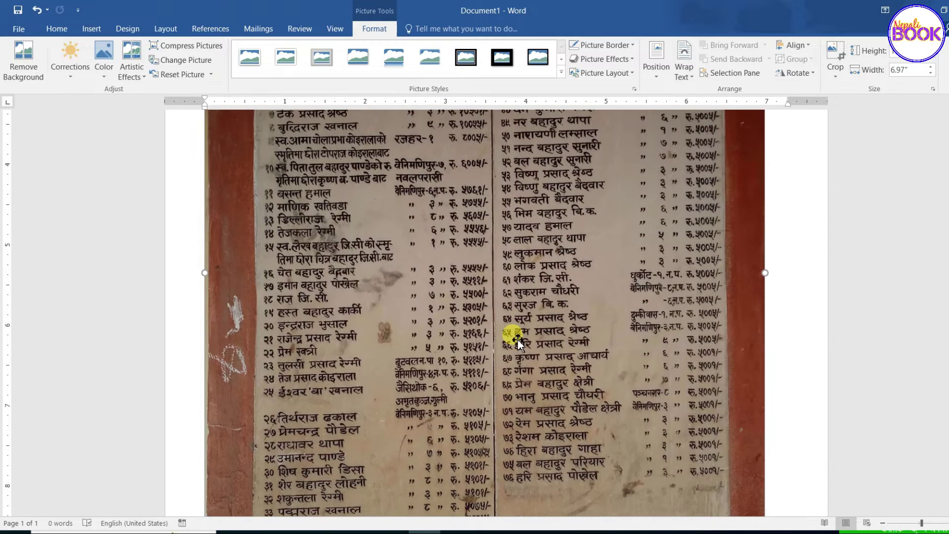
scroll(519, 342, "down", 2)
scroll(518, 341, "down", 2)
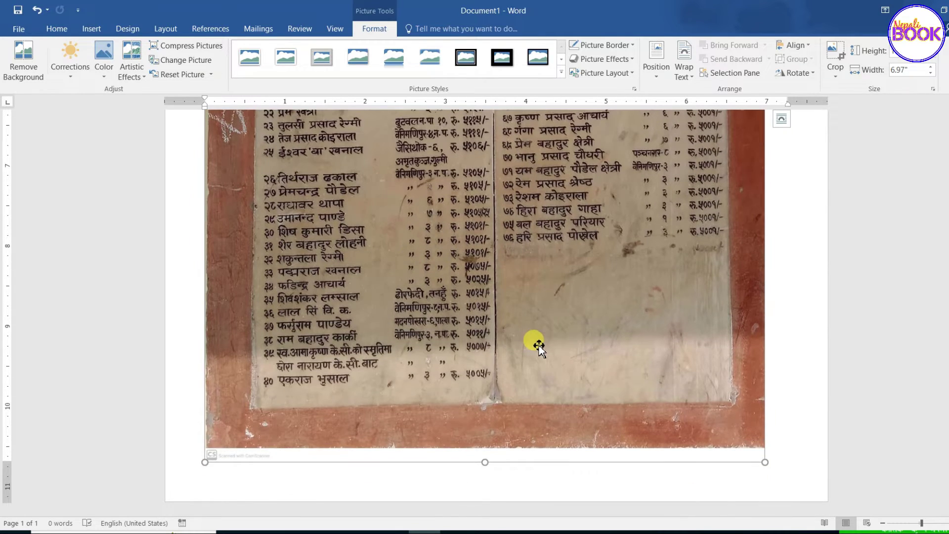
scroll(543, 348, "up", 6)
scroll(541, 347, "up", 5)
scroll(546, 349, "up", 2)
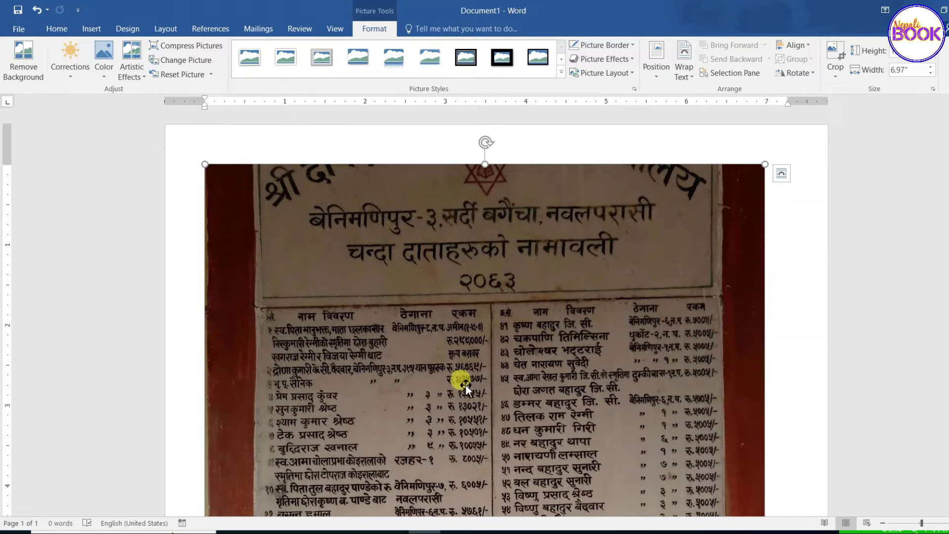
scroll(466, 383, "down", 1)
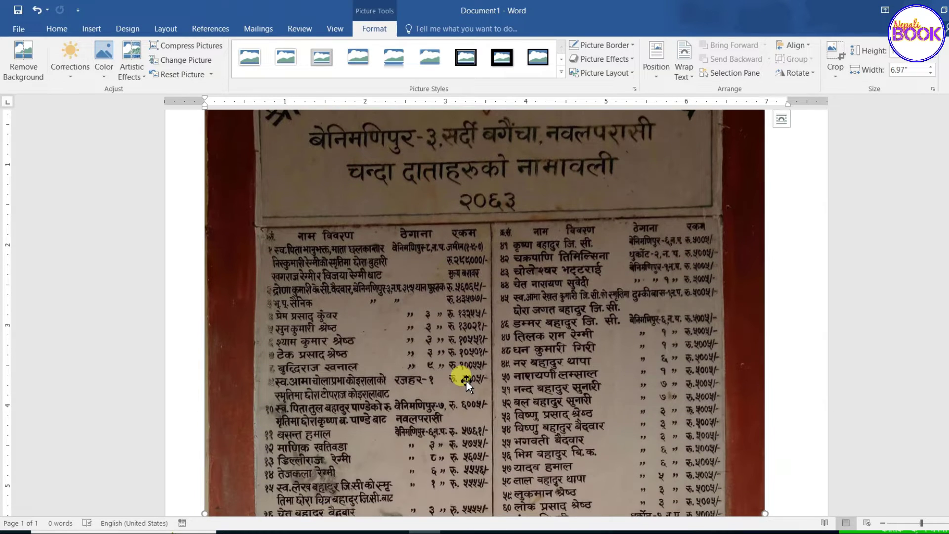
scroll(467, 383, "up", 2)
scroll(466, 383, "down", 2)
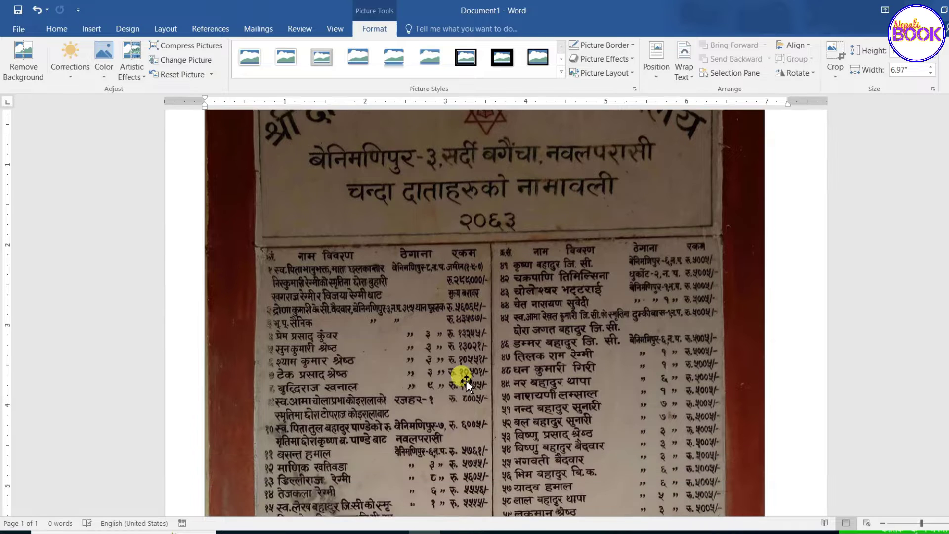
scroll(466, 383, "down", 2)
scroll(466, 382, "down", 1)
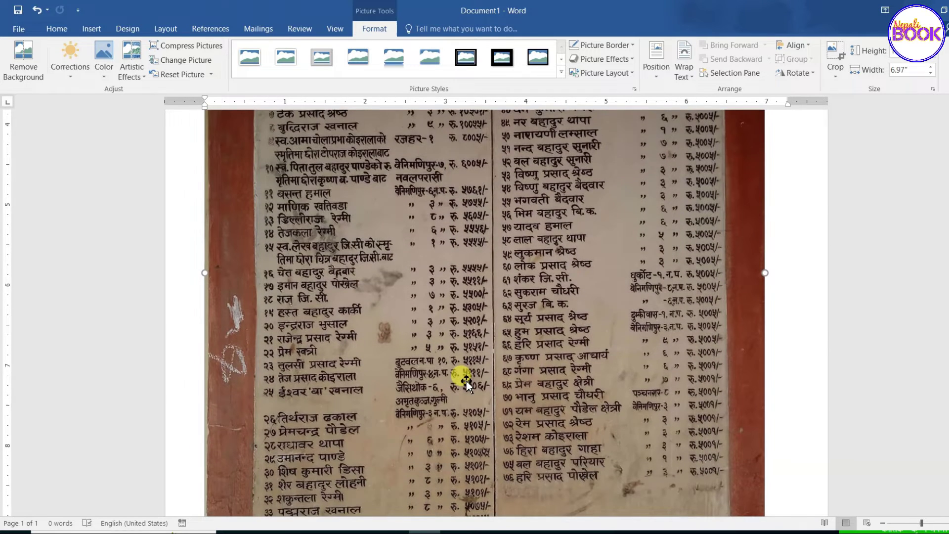
scroll(466, 383, "down", 2)
scroll(466, 383, "down", 2)
scroll(466, 383, "down", 1)
scroll(467, 383, "up", 3)
scroll(457, 375, "up", 4)
scroll(458, 375, "up", 4)
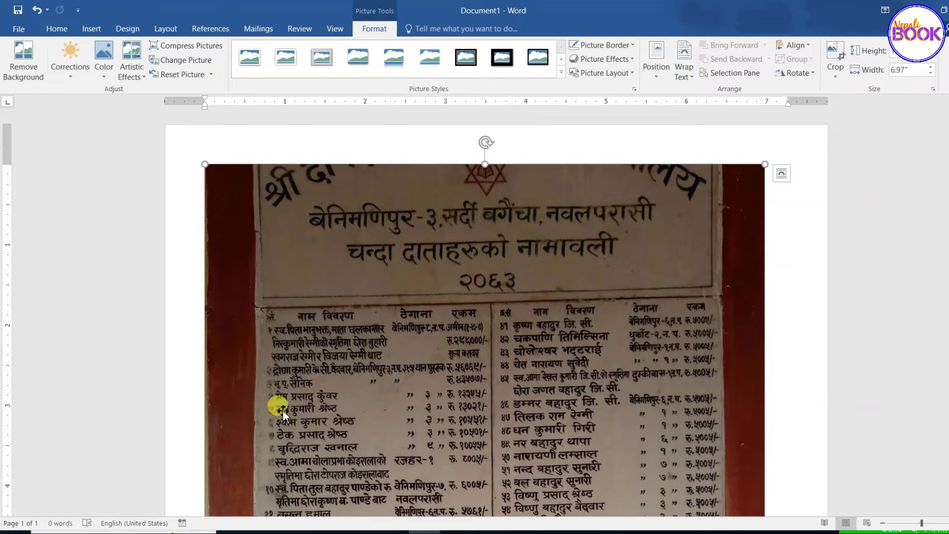
scroll(747, 352, "down", 2)
scroll(749, 353, "down", 3)
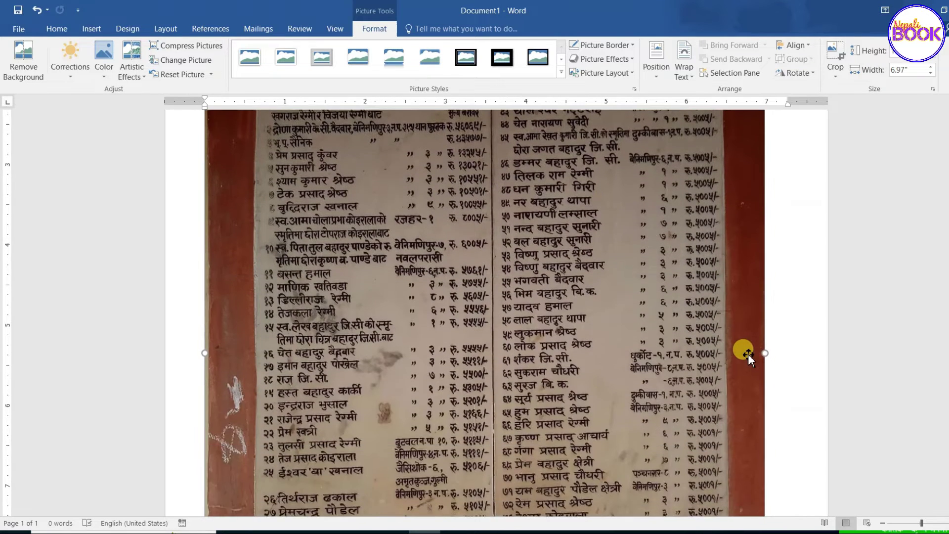
scroll(748, 354, "down", 2)
scroll(748, 353, "down", 2)
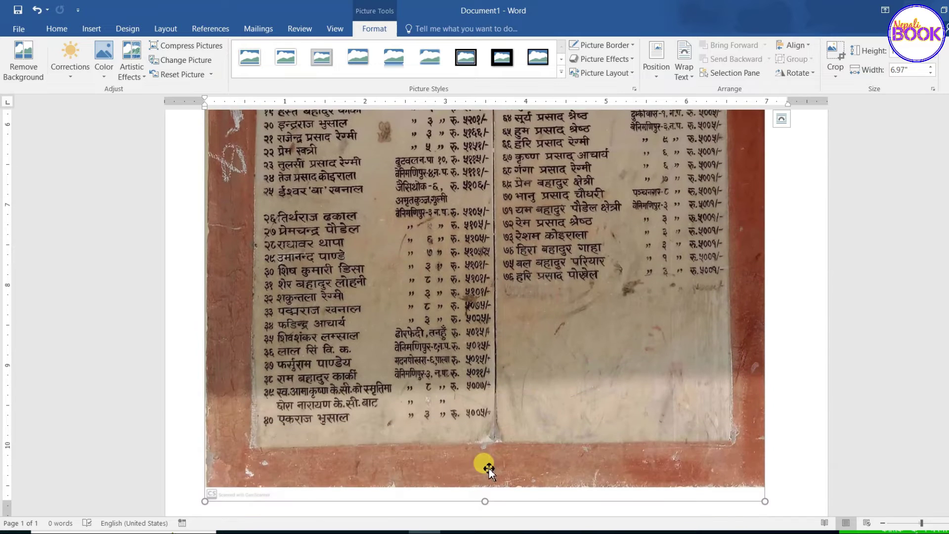
scroll(546, 402, "up", 1)
scroll(546, 402, "up", 1)
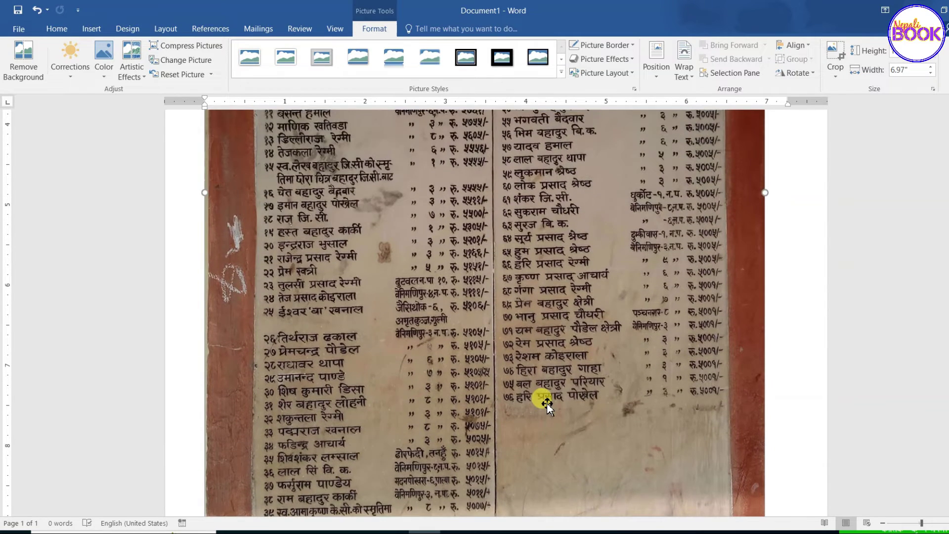
scroll(546, 402, "up", 2)
scroll(547, 403, "up", 1)
scroll(547, 402, "up", 2)
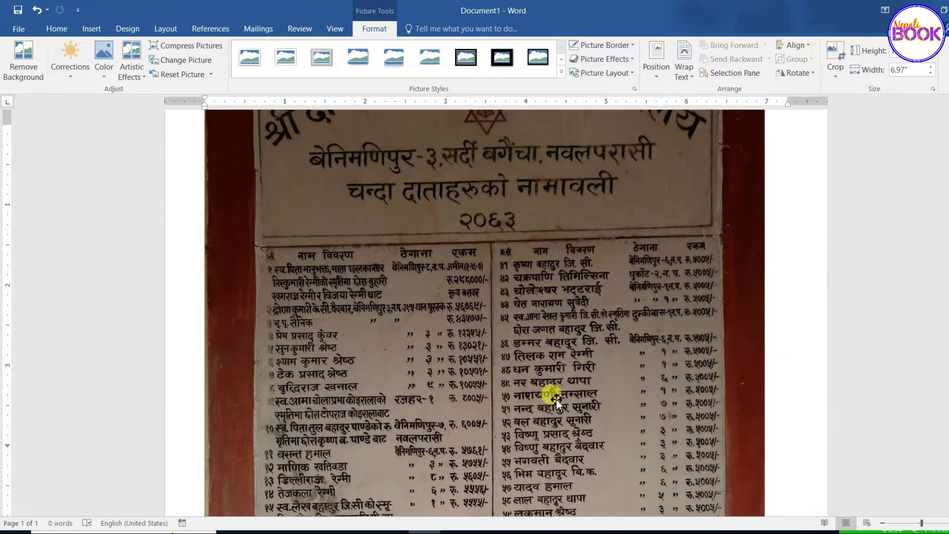
scroll(546, 404, "up", 2)
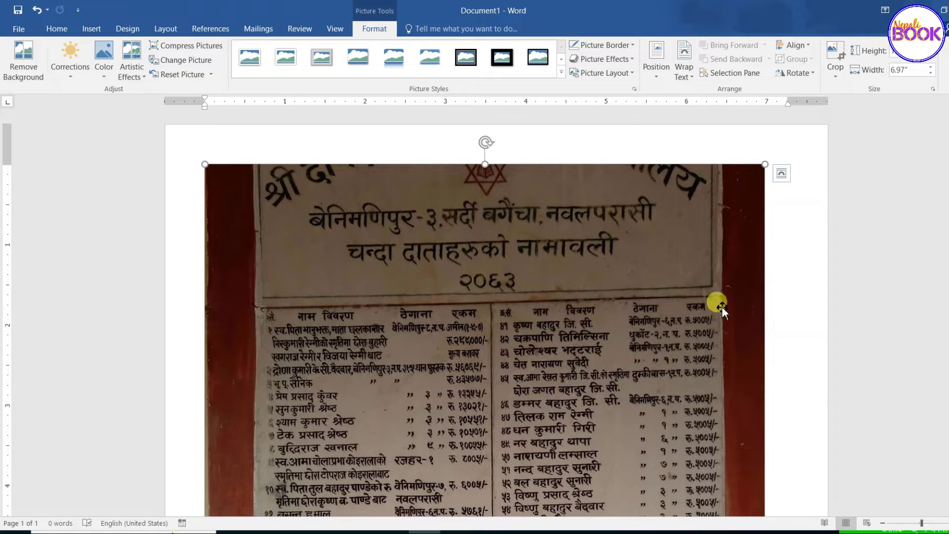
scroll(377, 381, "down", 2)
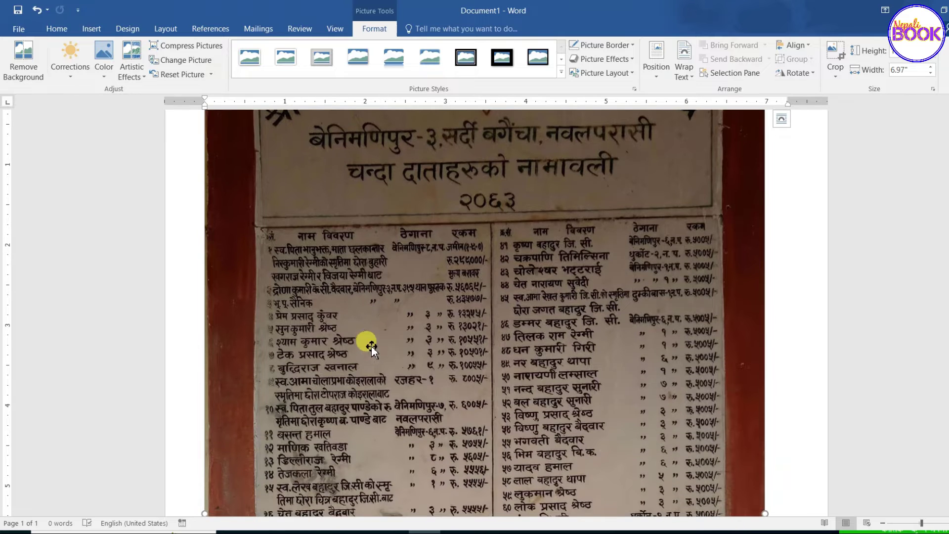
scroll(371, 346, "down", 1)
scroll(395, 346, "up", 2)
scroll(425, 311, "up", 1)
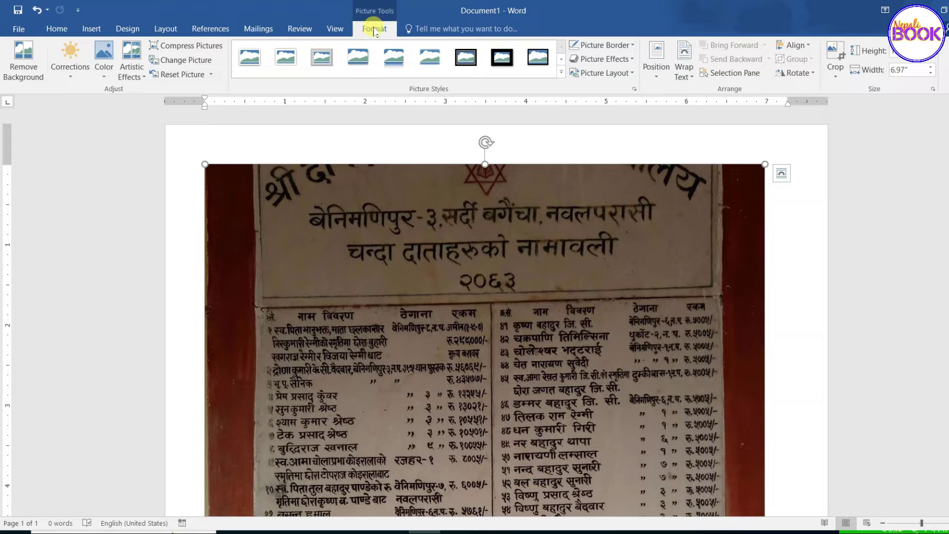
- Reselect the 10.69" by 6.97" photo and scroll back to its top
left_click(799, 196)
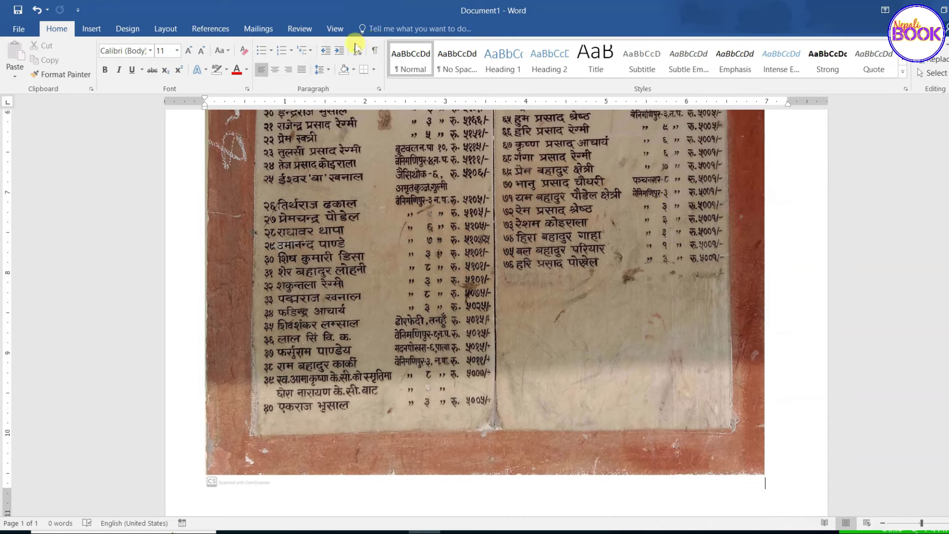
left_click(527, 197)
scroll(519, 208, "up", 5)
scroll(517, 211, "up", 5)
scroll(517, 212, "up", 1)
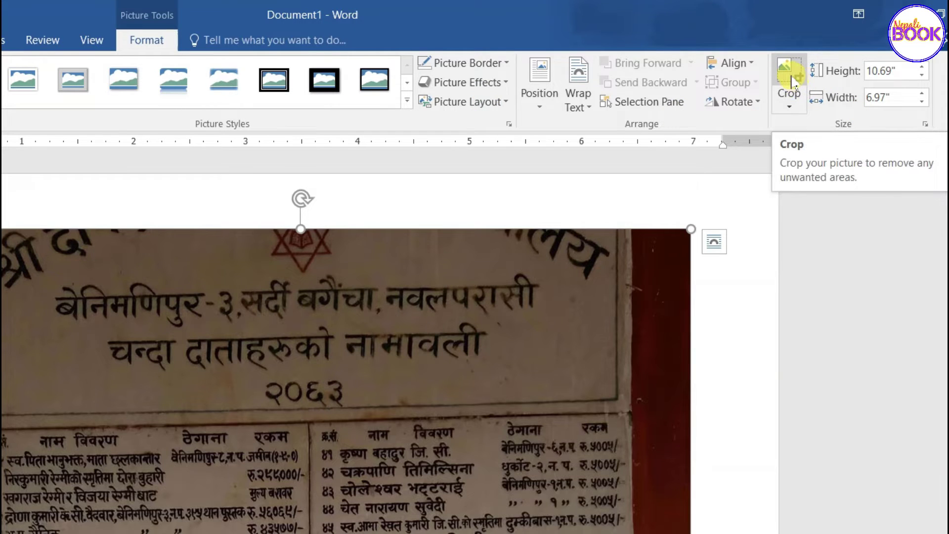
- In Crop mode, trim the top, the left red border and the bottom red border
left_click(791, 79)
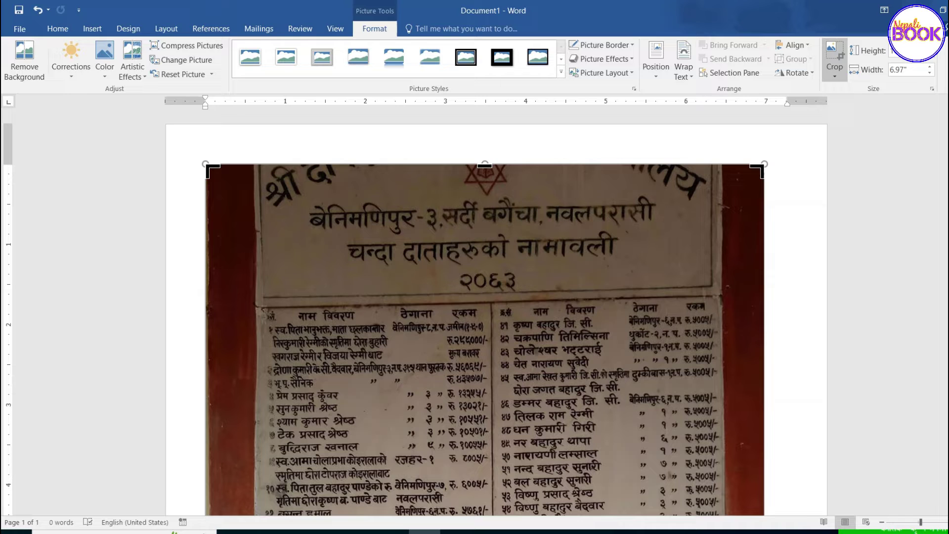
left_click_drag(484, 165, 482, 288)
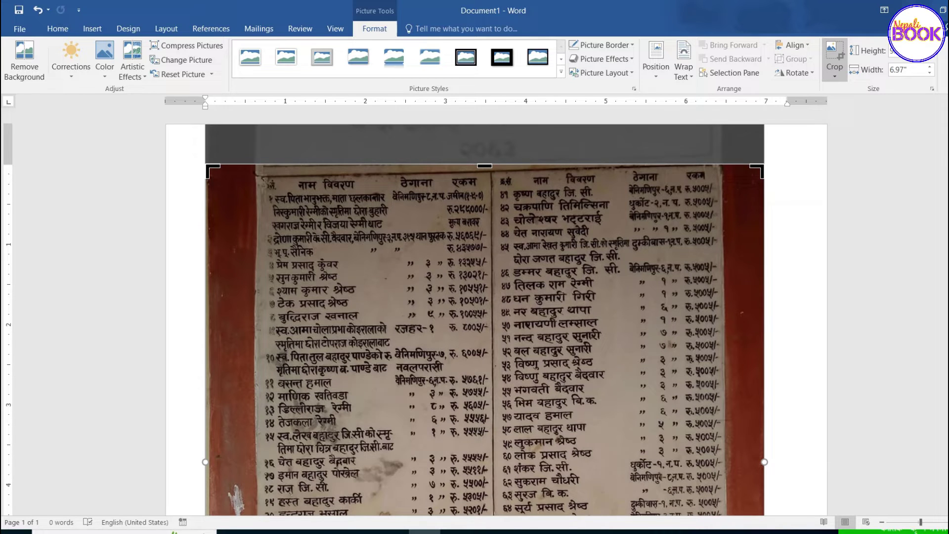
scroll(485, 312, "down", 3)
scroll(485, 312, "down", 2)
scroll(485, 312, "down", 2)
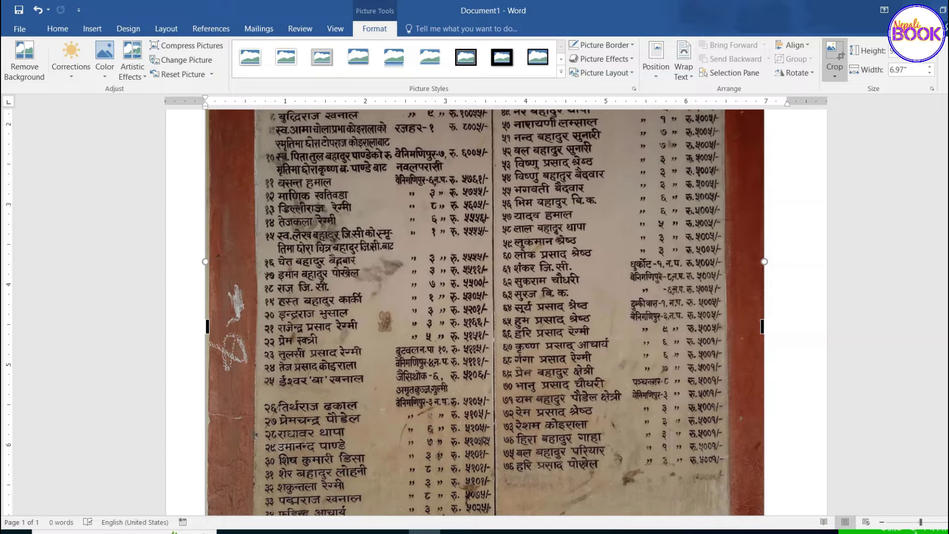
left_click_drag(207, 326, 253, 327)
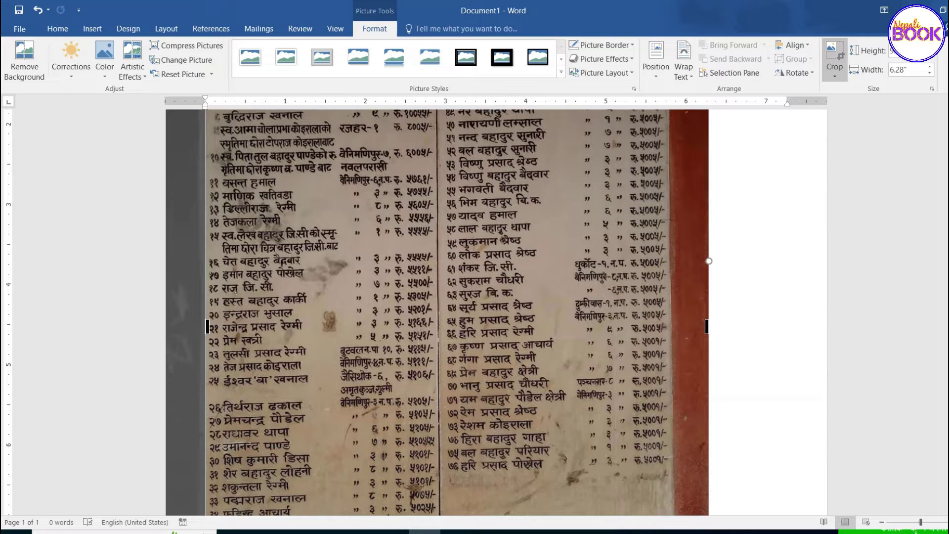
scroll(494, 311, "down", 4)
scroll(494, 312, "down", 4)
scroll(494, 311, "down", 2)
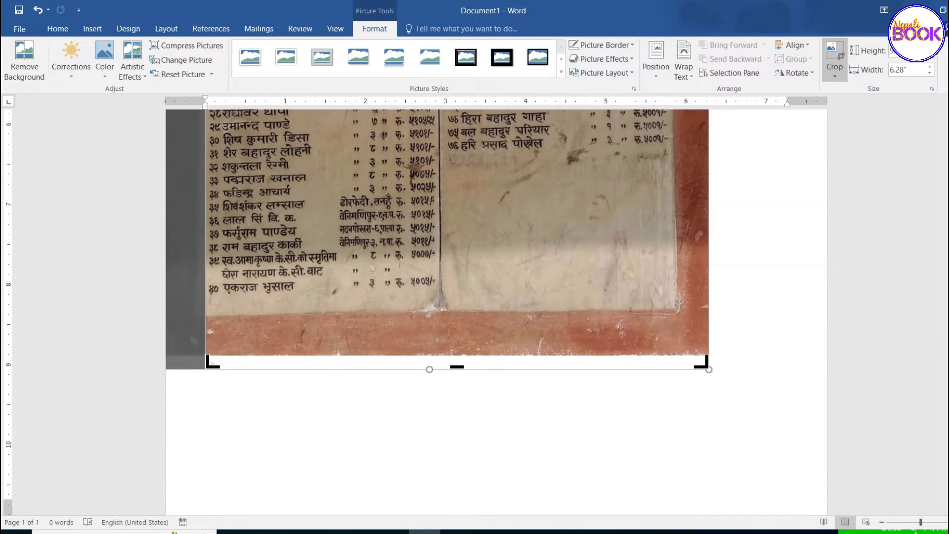
scroll(445, 296, "up", 1)
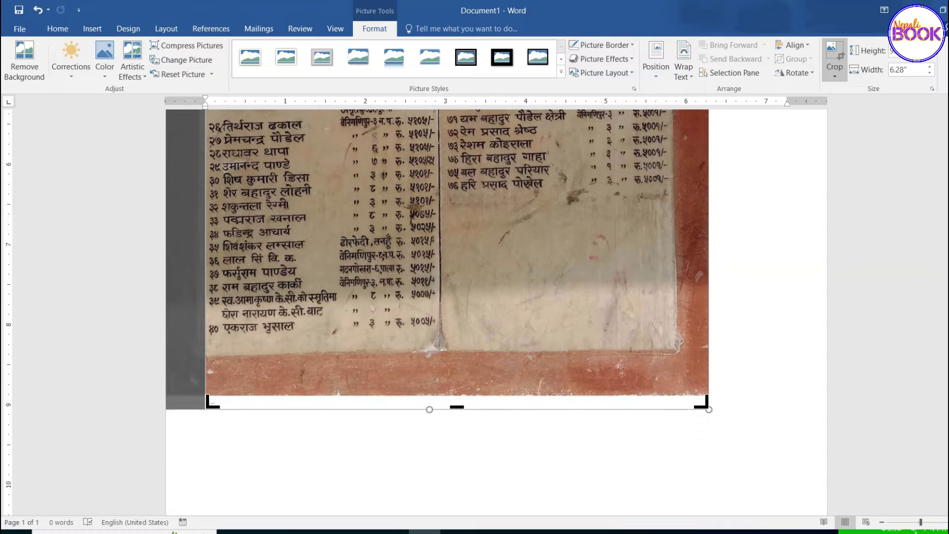
left_click_drag(456, 407, 451, 338)
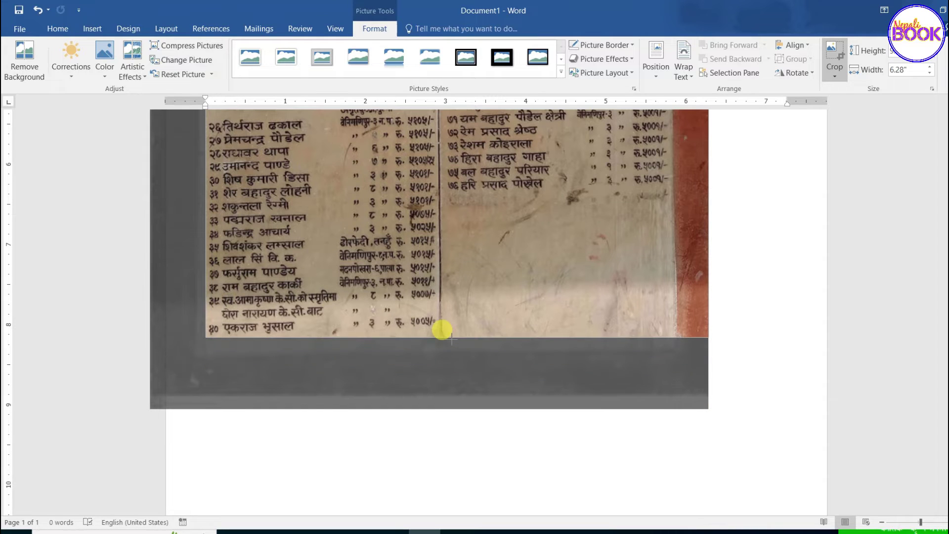
left_click_drag(451, 337, 452, 337)
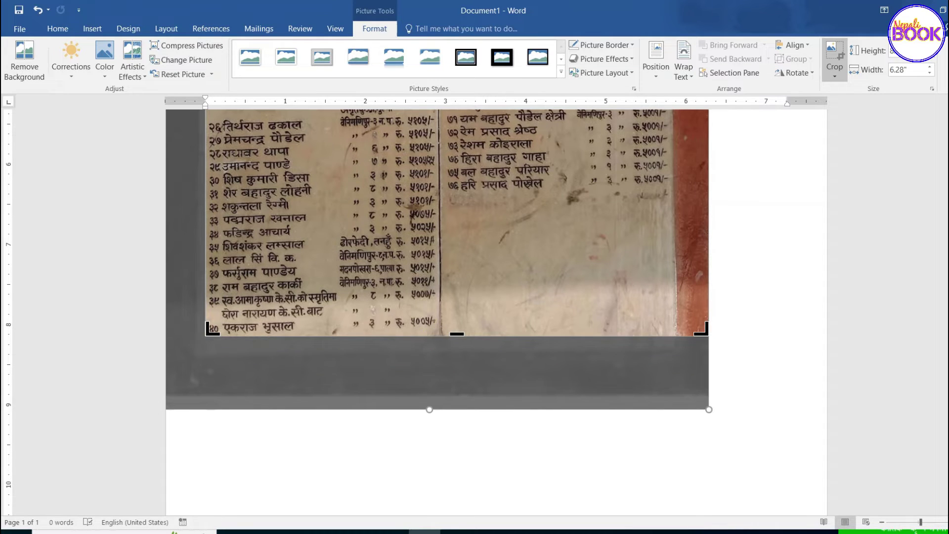
- Trim the right red border, fine-tune it, and apply the crop to a 5.78" width
scroll(723, 362, "up", 5)
scroll(724, 362, "up", 4)
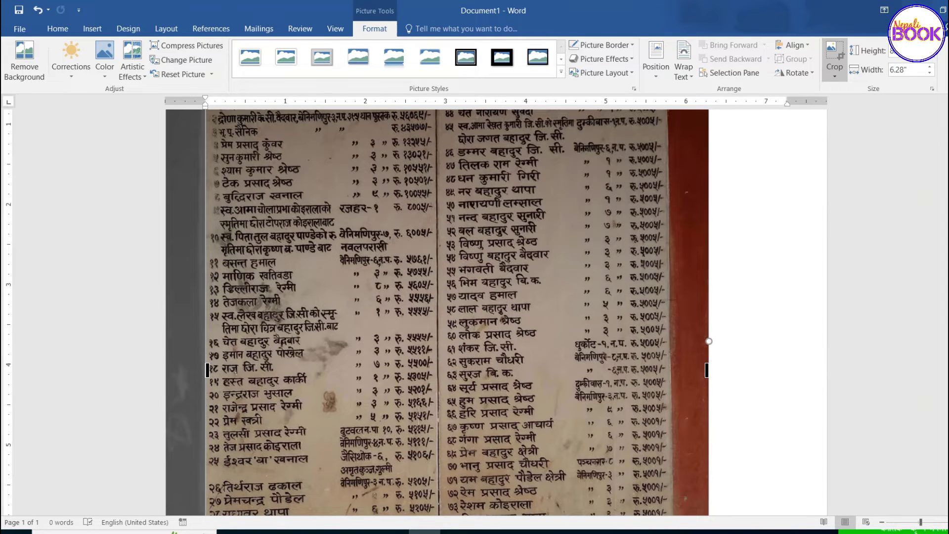
left_click_drag(707, 369, 662, 380)
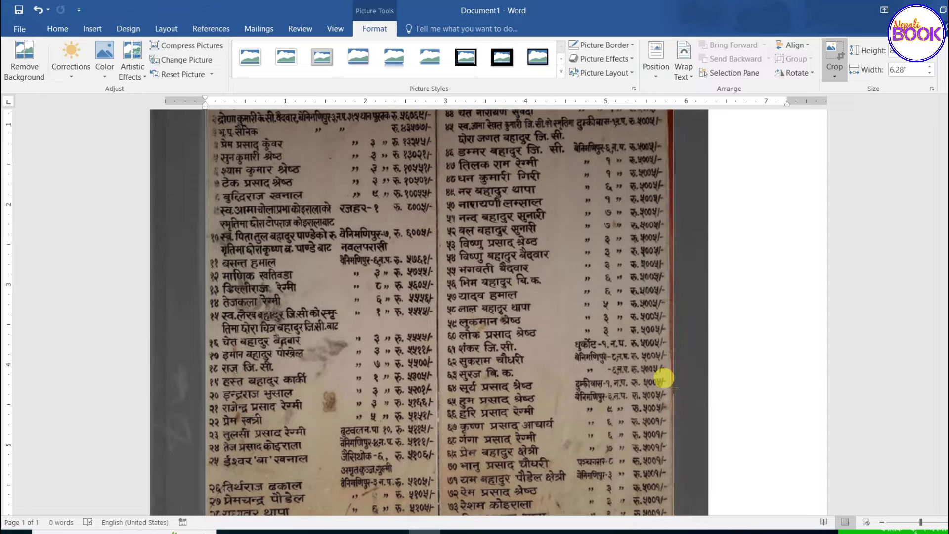
left_click_drag(661, 388, 660, 399)
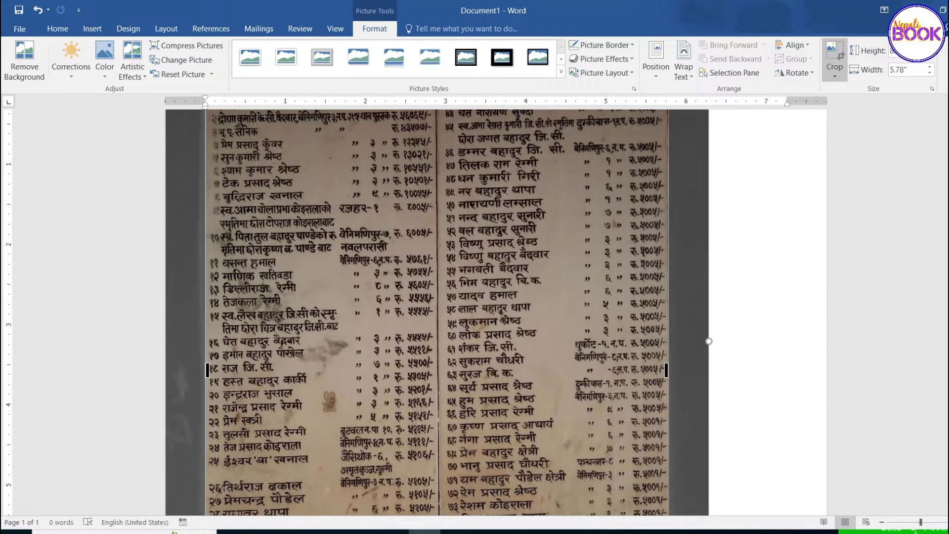
scroll(706, 346, "up", 3)
left_click_drag(665, 449, 671, 453)
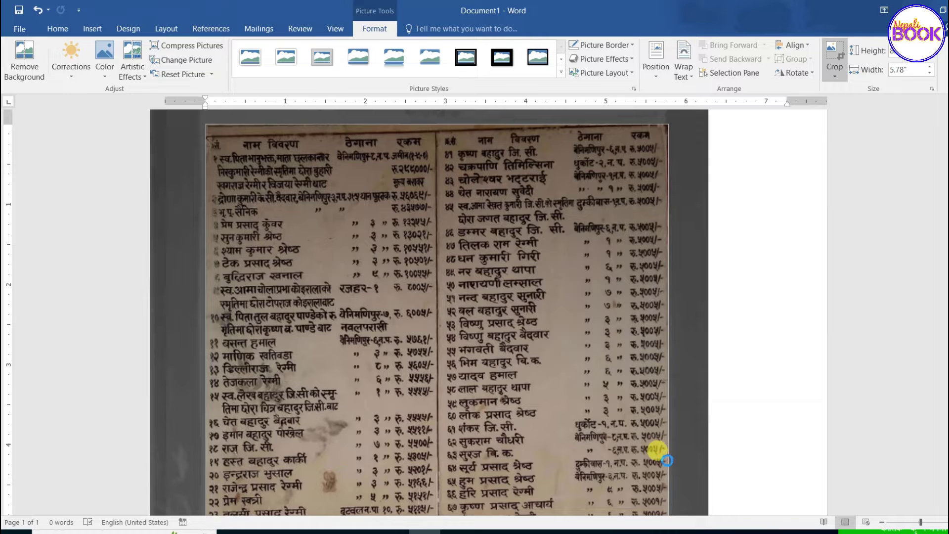
left_click(666, 460)
scroll(667, 445, "down", 3)
scroll(667, 445, "down", 3)
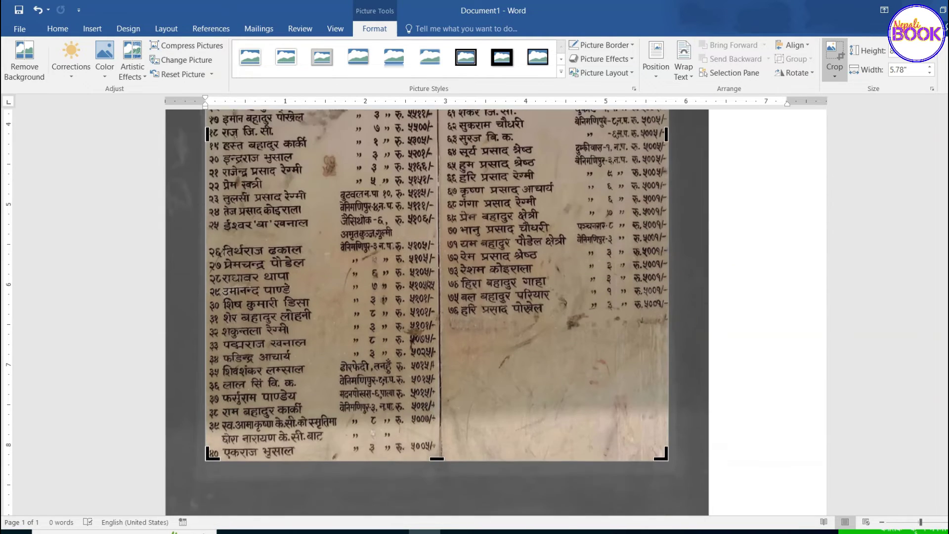
scroll(437, 312, "down", 2)
scroll(437, 312, "up", 1)
scroll(437, 311, "up", 5)
scroll(436, 312, "up", 3)
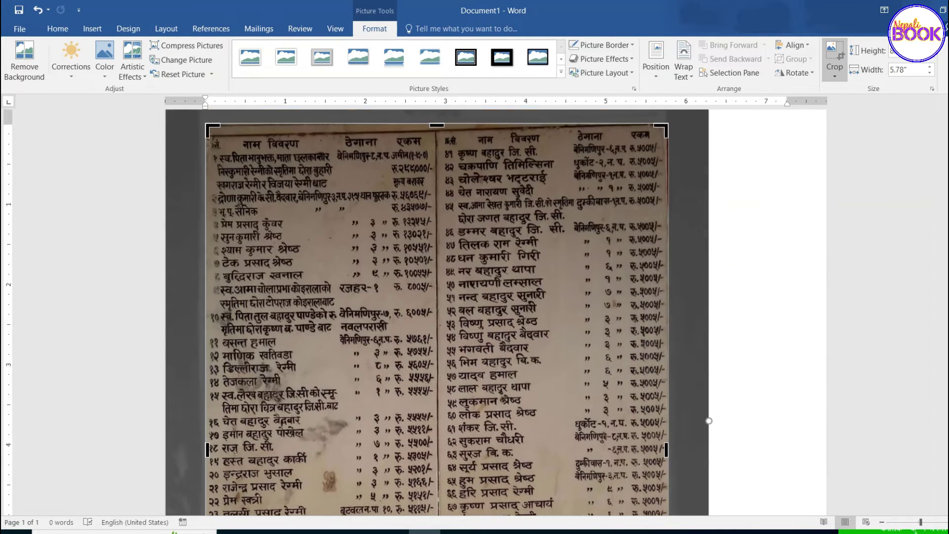
scroll(436, 311, "up", 1)
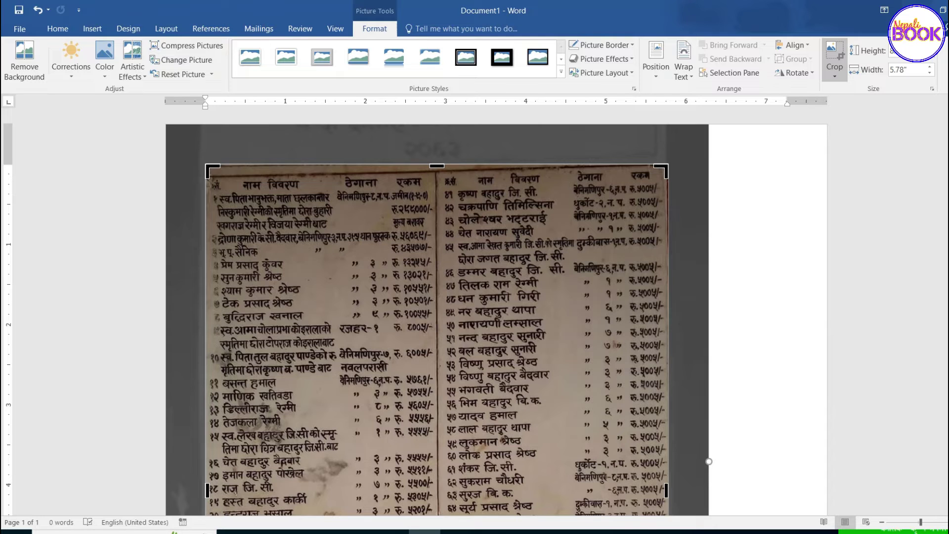
scroll(437, 312, "down", 3)
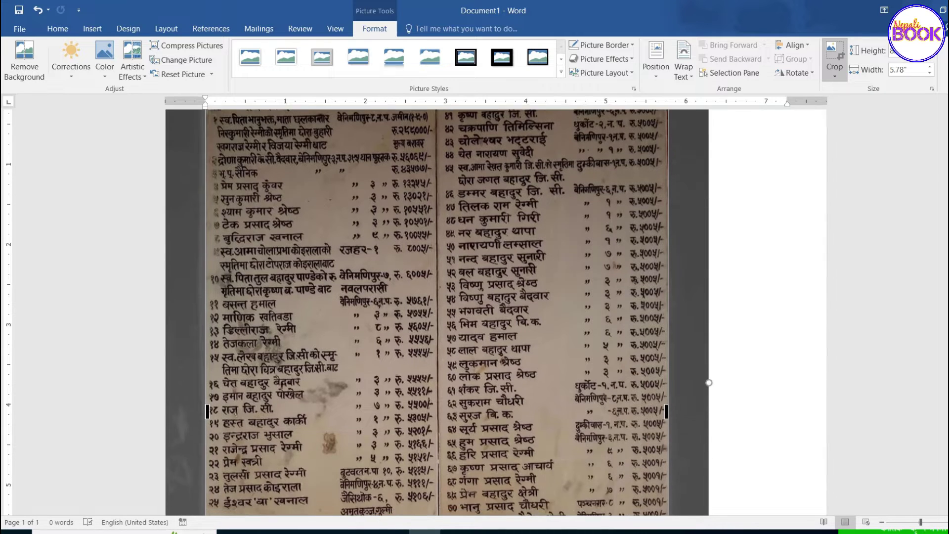
scroll(437, 311, "up", 3)
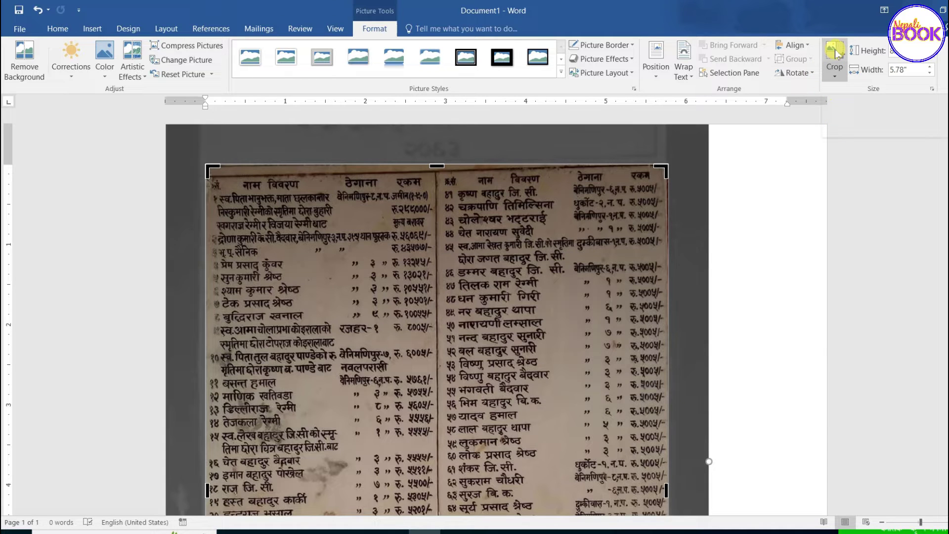
left_click(835, 52)
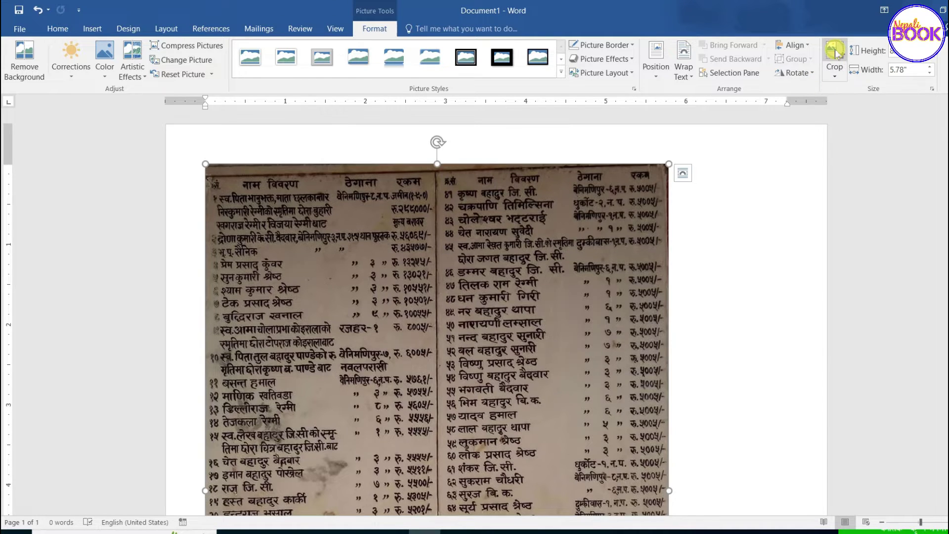
- Drag the cropped photo's bottom-right corner out to 7.48" wide by 10.54" high
scroll(520, 284, "down", 3)
scroll(520, 284, "down", 5)
scroll(593, 282, "down", 5)
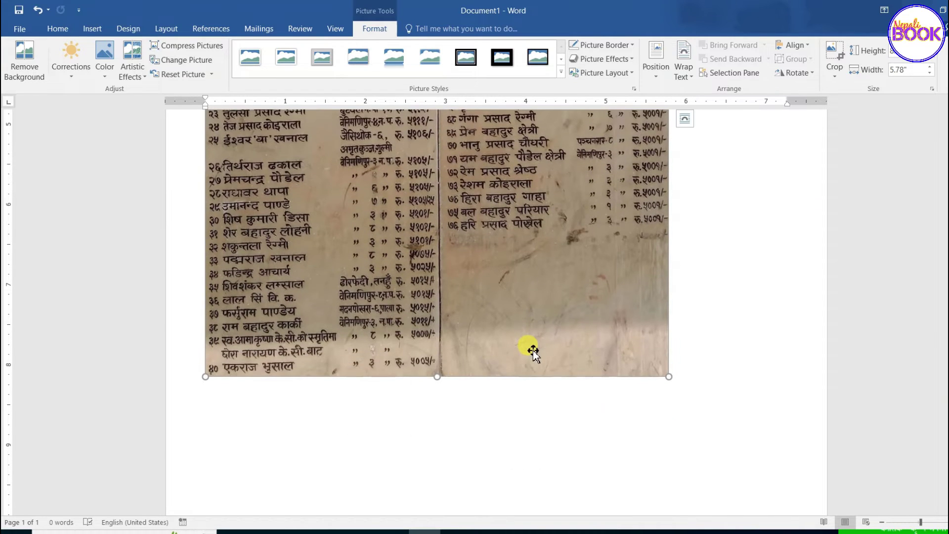
scroll(532, 354, "up", 3)
scroll(532, 354, "up", 5)
scroll(540, 350, "up", 4)
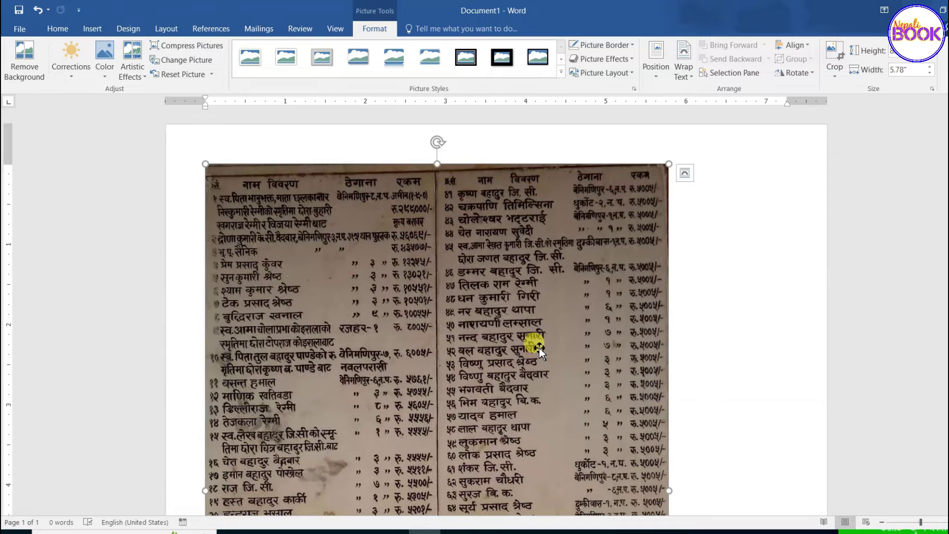
scroll(539, 348, "down", 5)
scroll(539, 348, "down", 4)
scroll(540, 344, "down", 4)
scroll(539, 344, "down", 3)
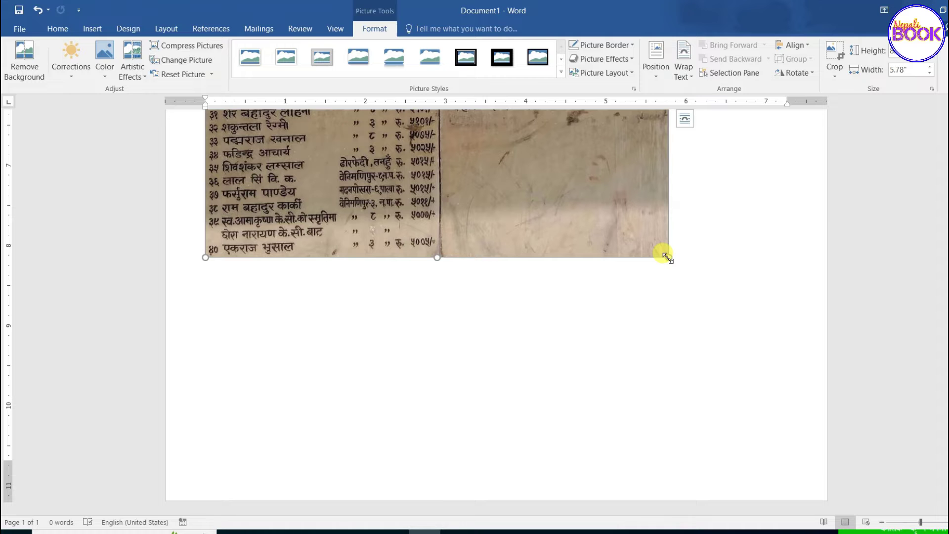
mouse_move(665, 255)
left_mouse_down()
mouse_move(785, 412)
mouse_move(804, 452)
left_mouse_up()
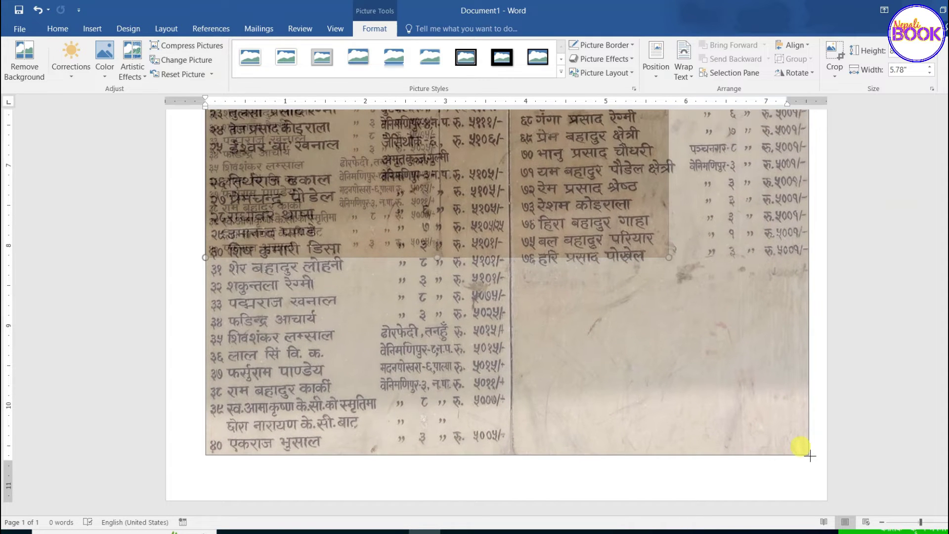
left_click_drag(804, 452, 801, 450)
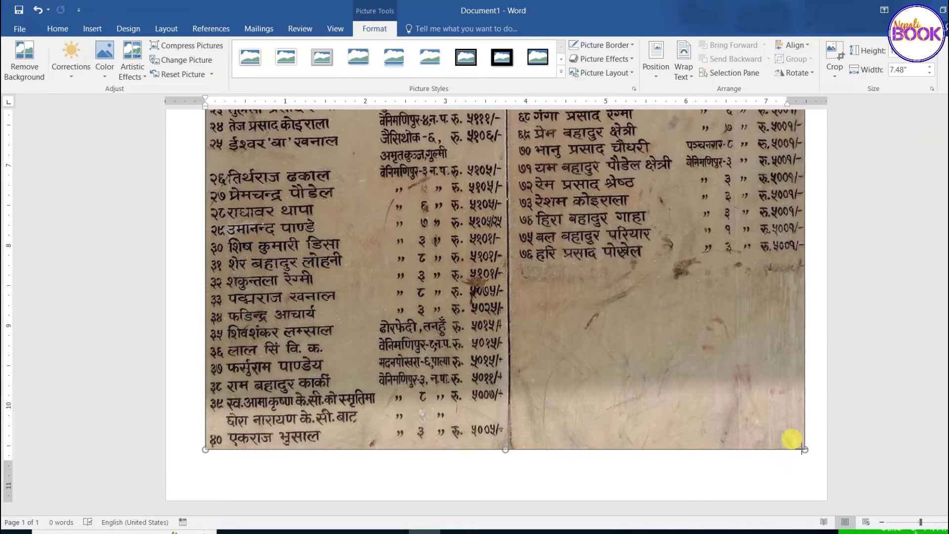
scroll(729, 360, "up", 3)
scroll(730, 362, "down", 4)
scroll(731, 361, "up", 5)
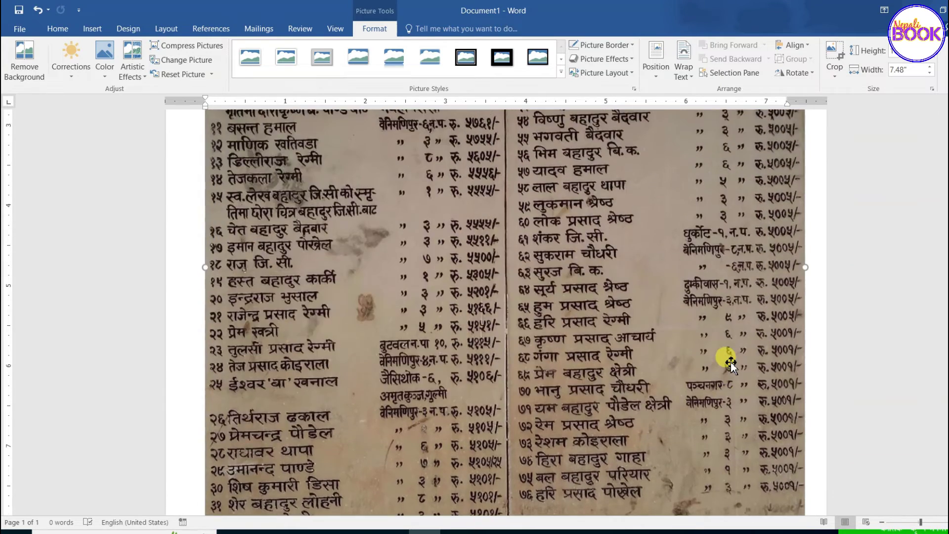
scroll(730, 361, "up", 5)
scroll(644, 356, "down", 2)
scroll(644, 356, "down", 2)
scroll(644, 356, "down", 5)
scroll(644, 356, "down", 2)
scroll(644, 356, "up", 5)
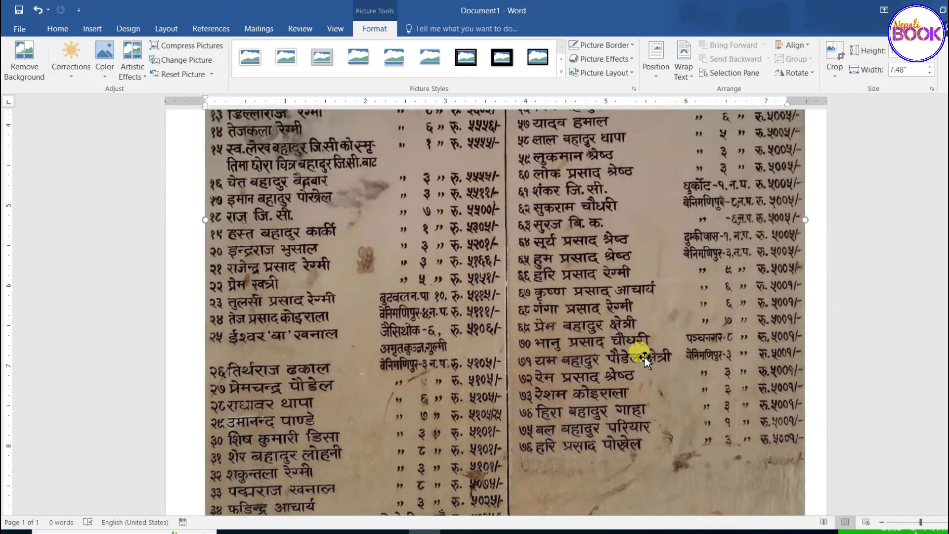
scroll(644, 356, "up", 5)
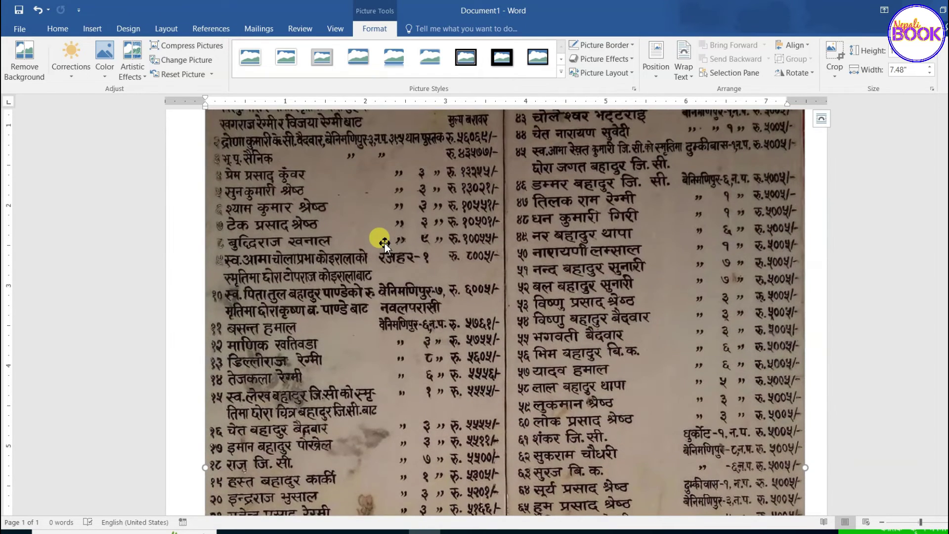
scroll(384, 242, "up", 1)
scroll(382, 238, "up", 2)
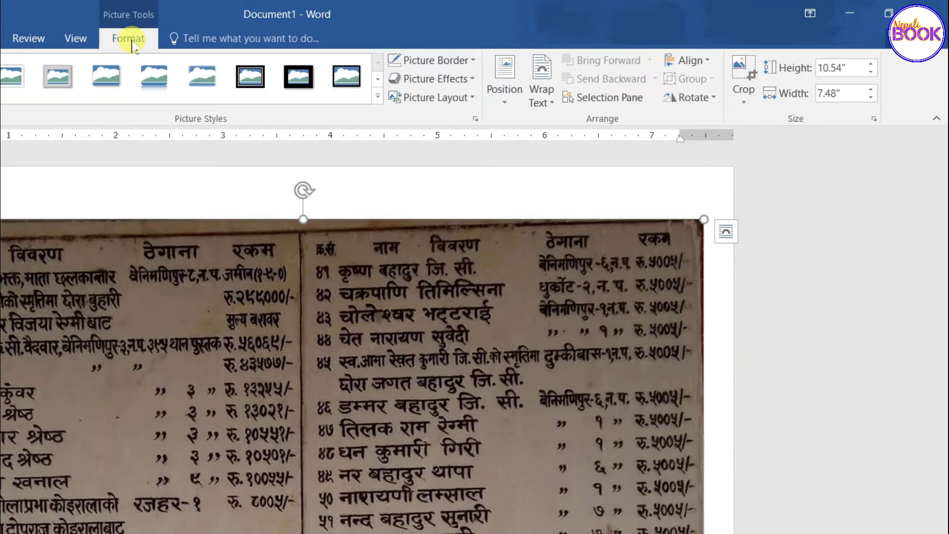
- Show the Picture Corrections settings in the Format Picture pane
left_click(476, 120)
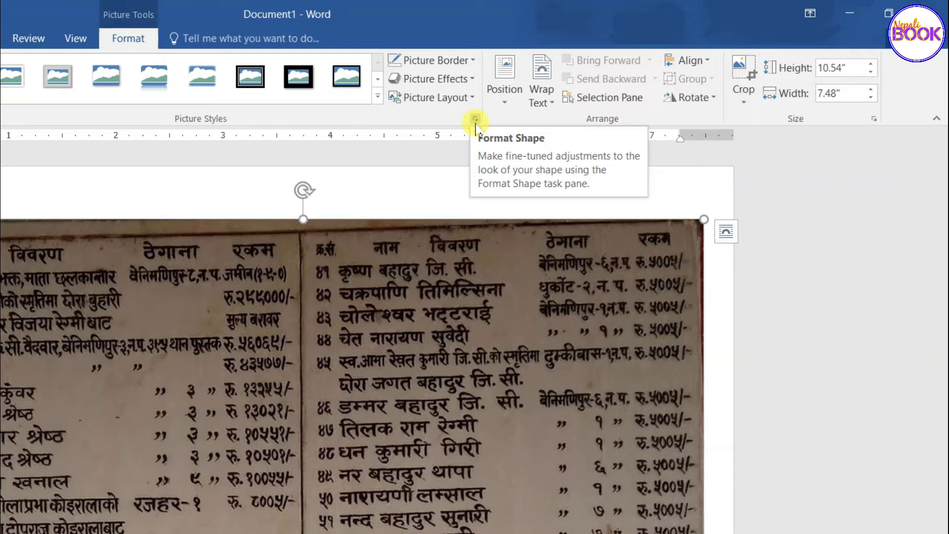
left_click(476, 121)
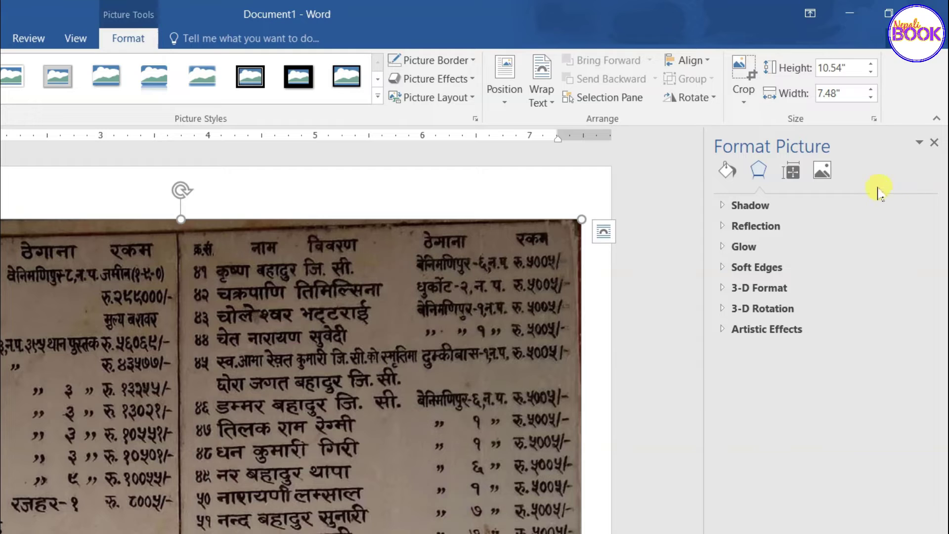
left_click(823, 173)
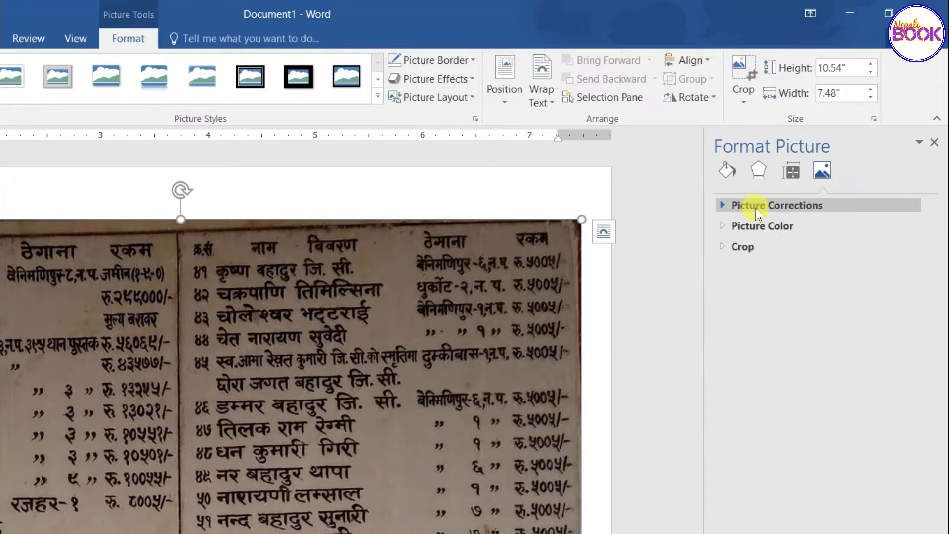
left_click(792, 206)
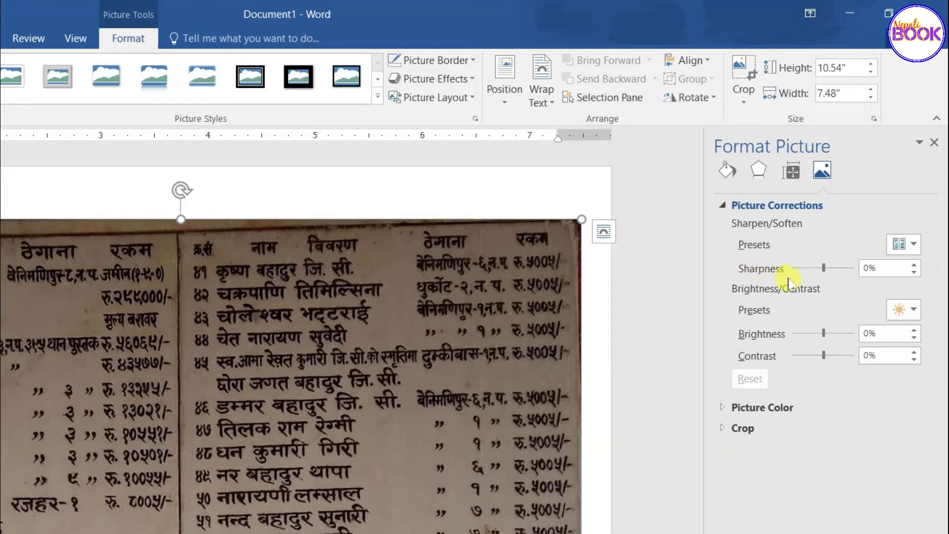
- Raise the picture's Sharpness slider step by step to 52%
left_click(828, 269)
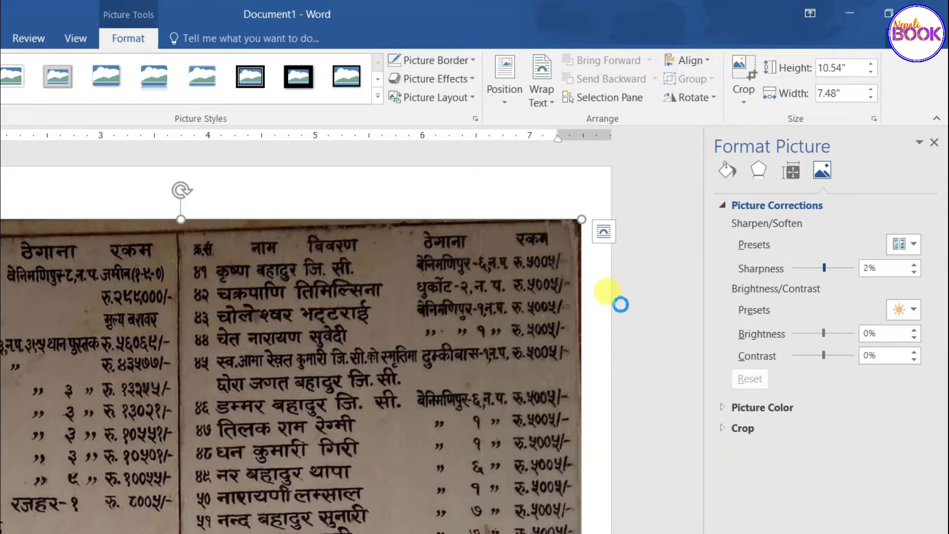
left_click_drag(828, 270, 845, 283)
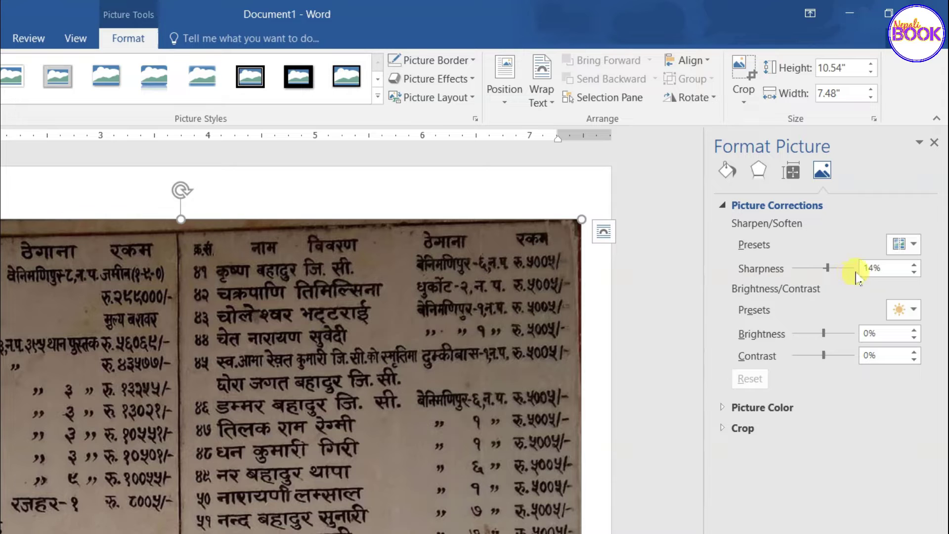
left_click(827, 268)
left_click_drag(827, 268, 829, 269)
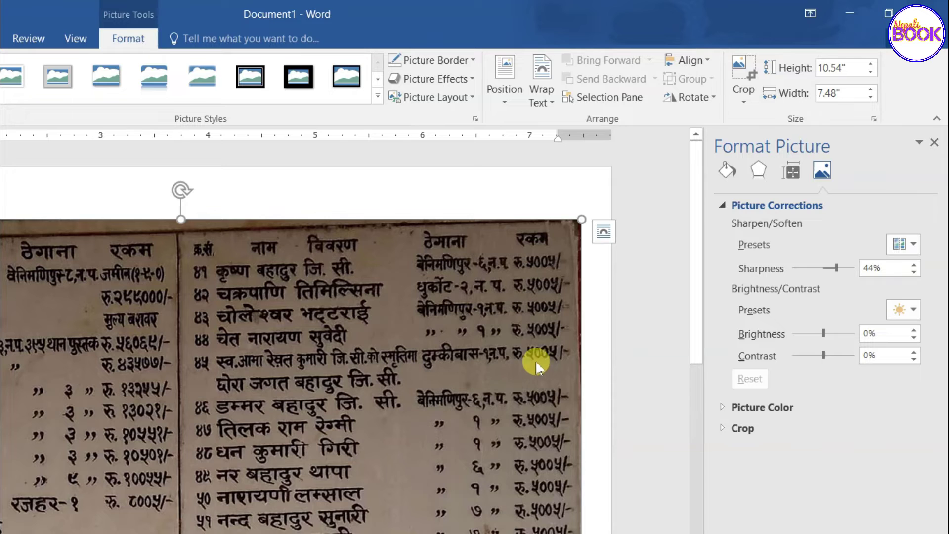
left_click(839, 270)
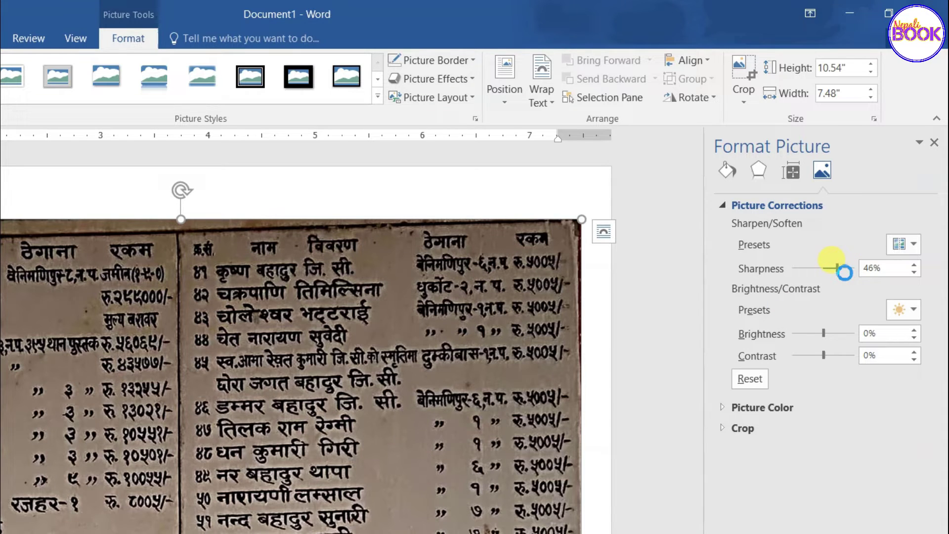
left_click(844, 273)
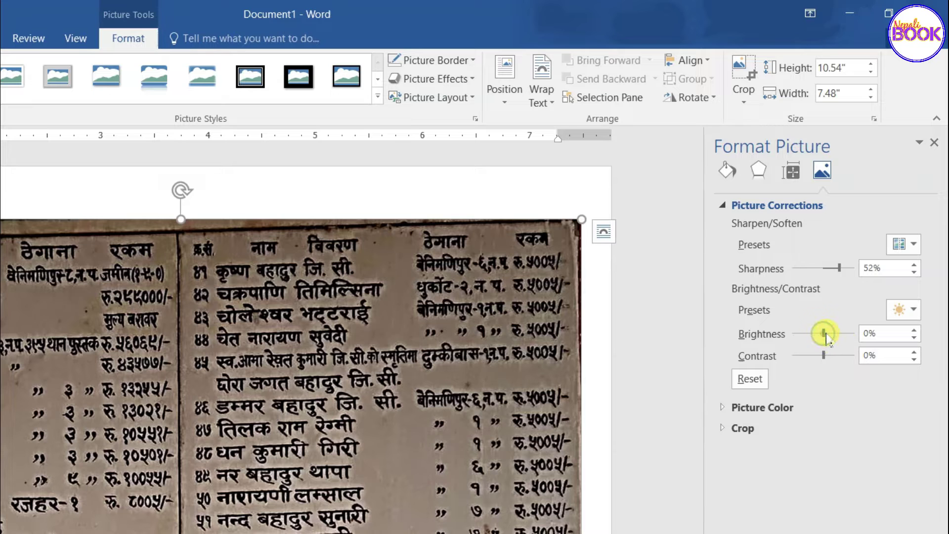
- Brighten the donor-list picture to 66%, with contrast at 16%
left_click_drag(823, 336, 833, 336)
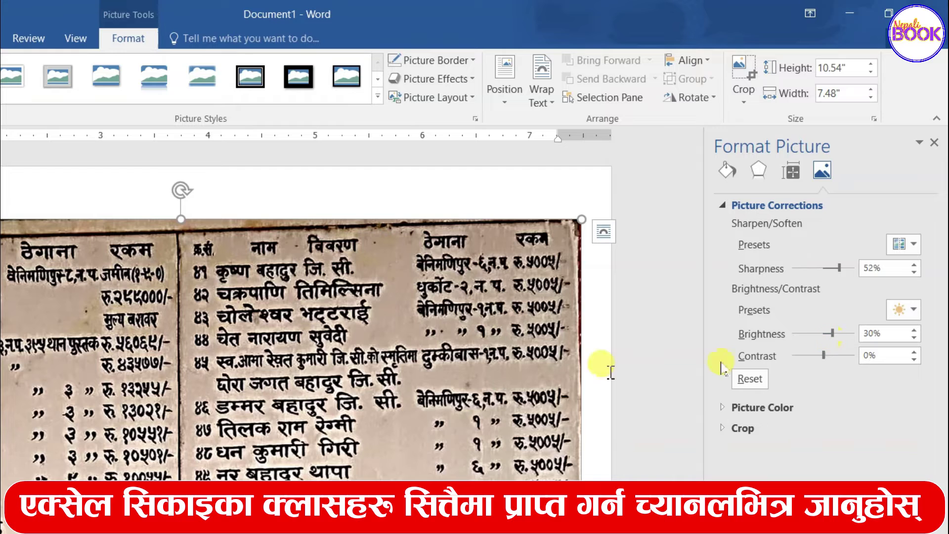
left_click(839, 335)
left_click_drag(840, 335, 839, 334)
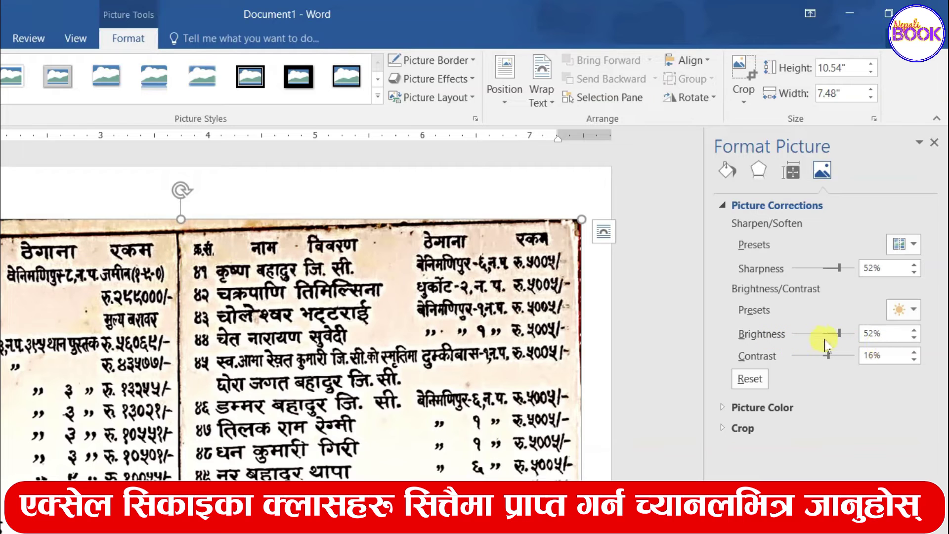
left_click_drag(838, 334, 843, 333)
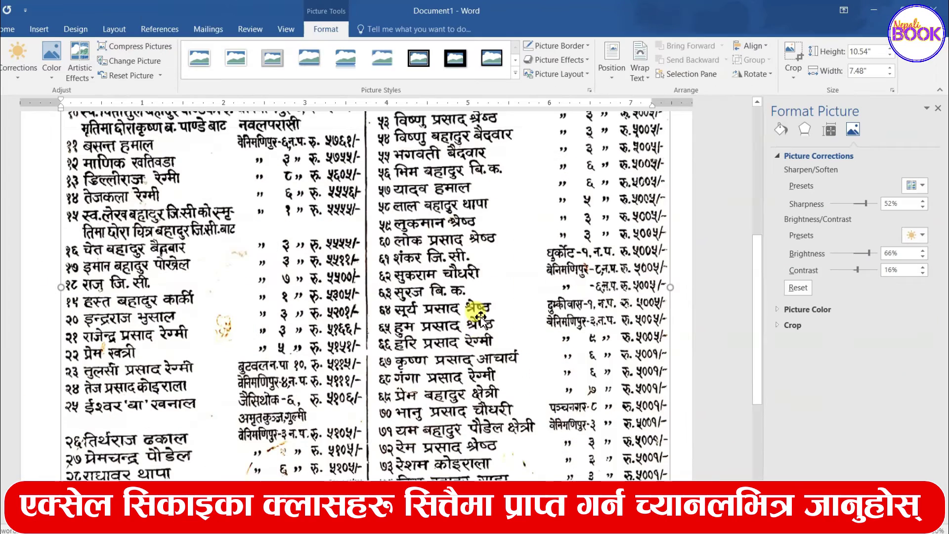
- Review the lightened picture and bring up the picture recolouring options
scroll(481, 317, "down", 1)
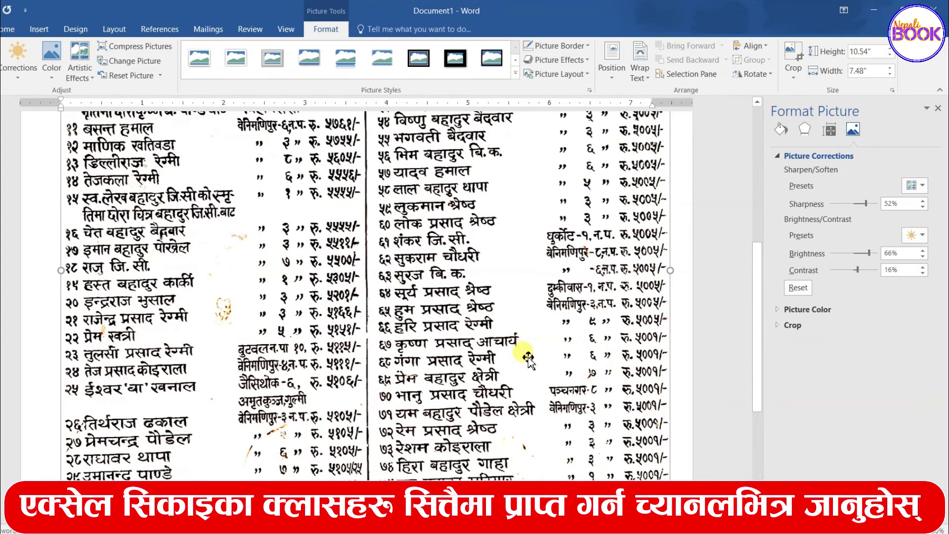
scroll(513, 341, "down", 5)
scroll(528, 358, "up", 5)
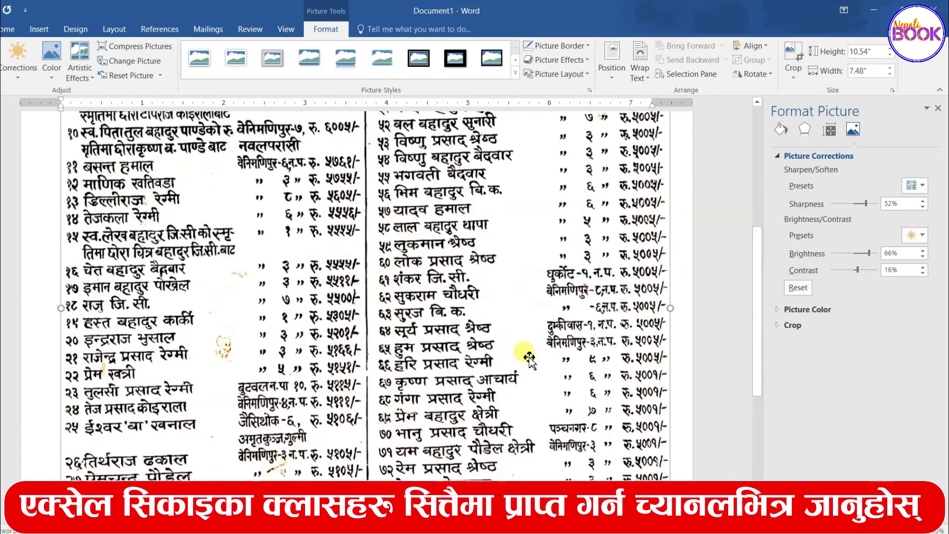
scroll(528, 358, "up", 5)
scroll(527, 358, "up", 5)
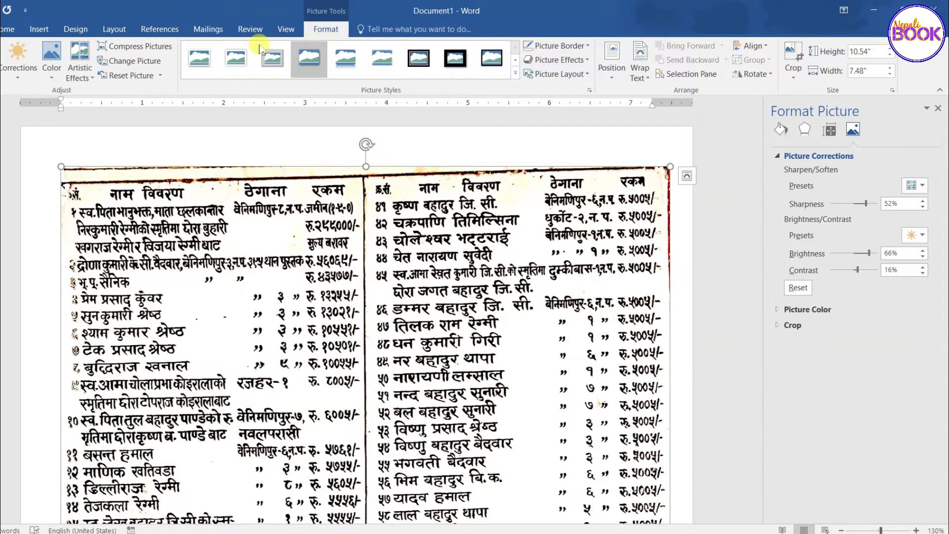
left_click(52, 69)
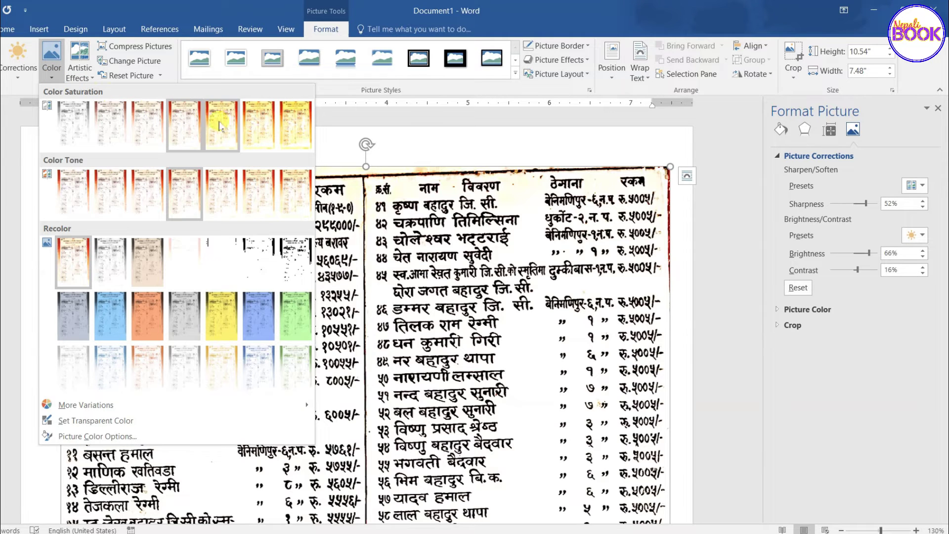
- Recolour the donor-list picture to Black and White: 50%, removing the yellowed background
left_click(248, 131)
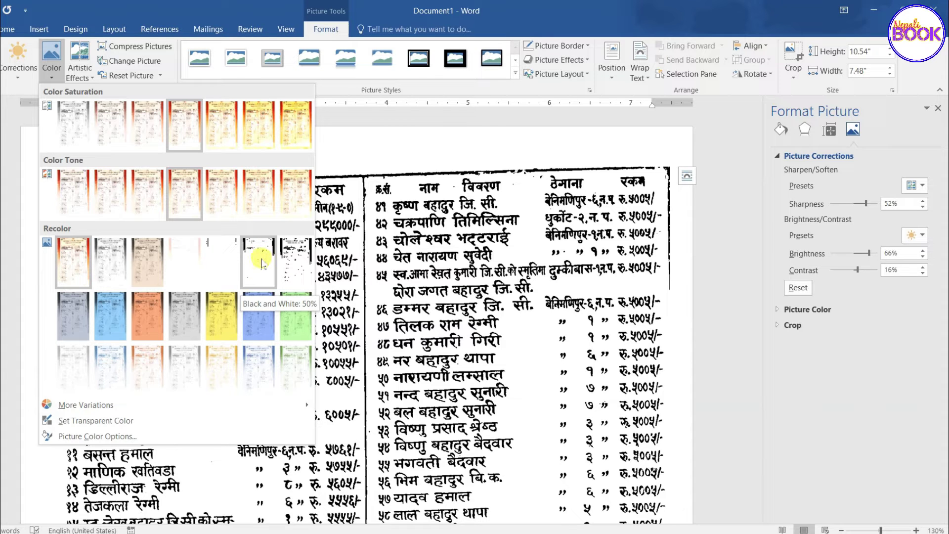
key("Escape")
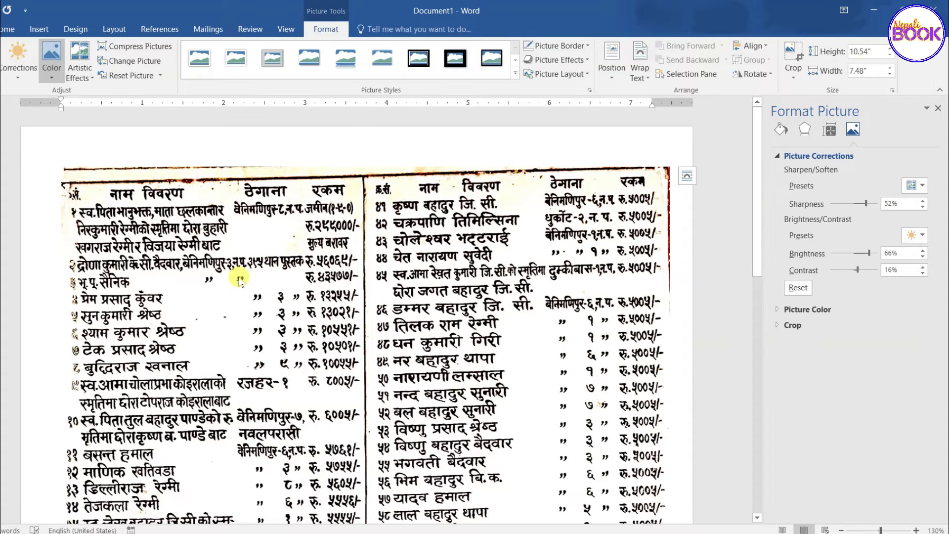
left_click(219, 267)
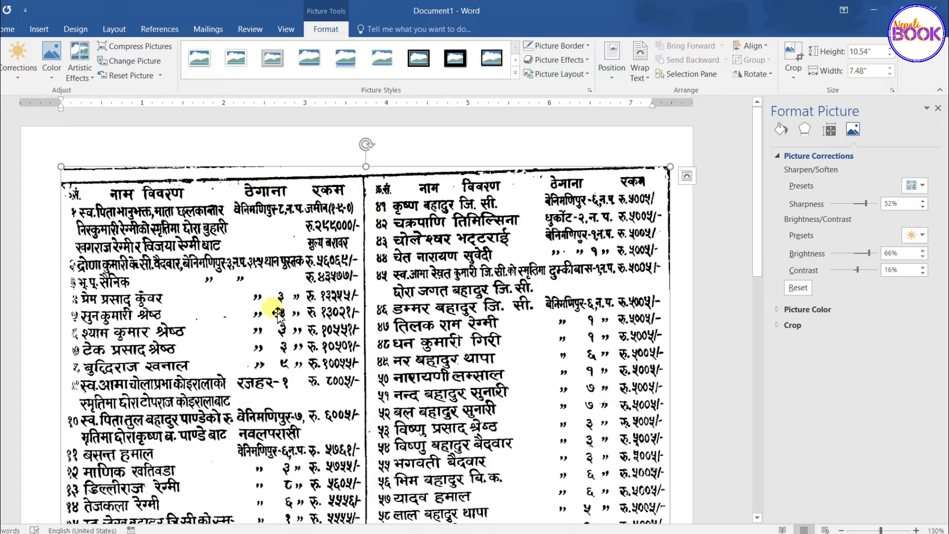
- Review the black-and-white picture and close the picture formatting pane
scroll(266, 334, "down", 3)
scroll(267, 333, "down", 3)
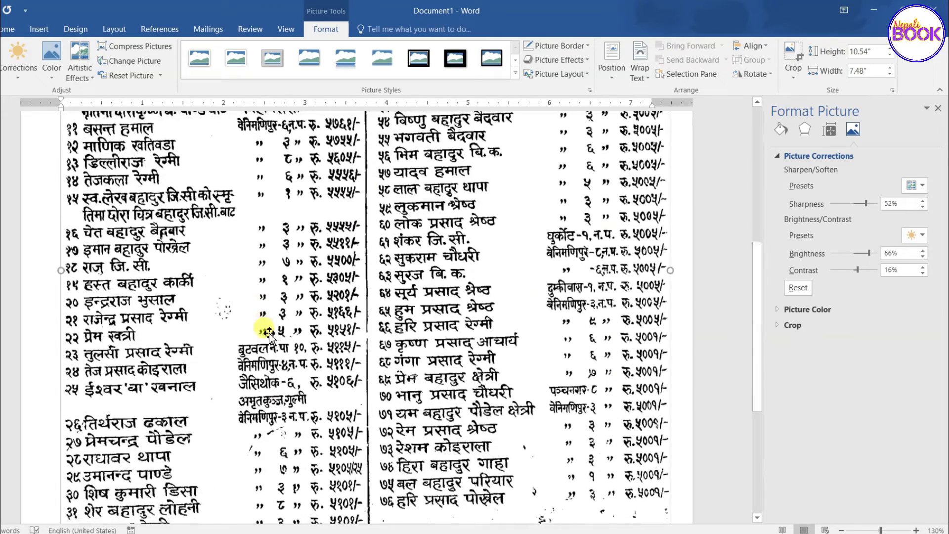
scroll(267, 333, "down", 3)
scroll(266, 334, "down", 2)
scroll(269, 333, "up", 3)
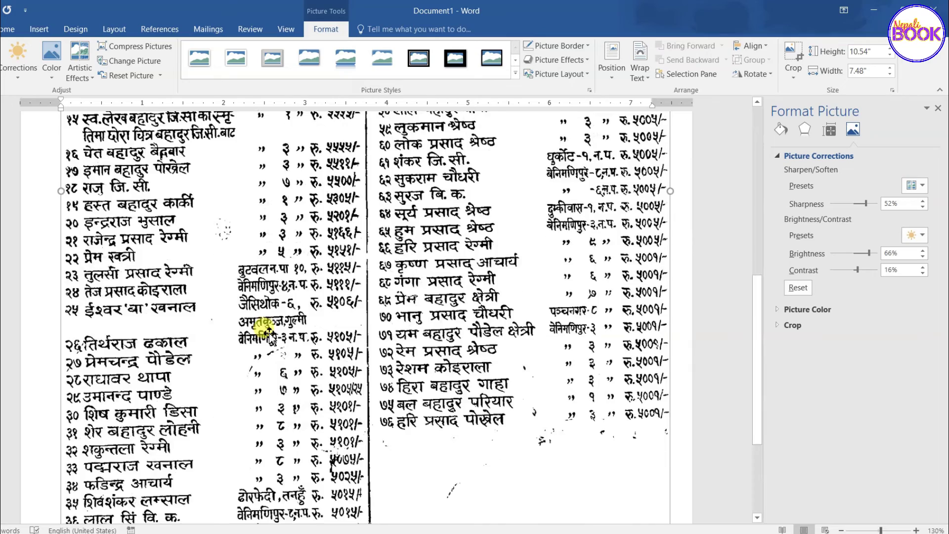
scroll(267, 331, "up", 3)
scroll(267, 331, "up", 3)
scroll(392, 272, "up", 2)
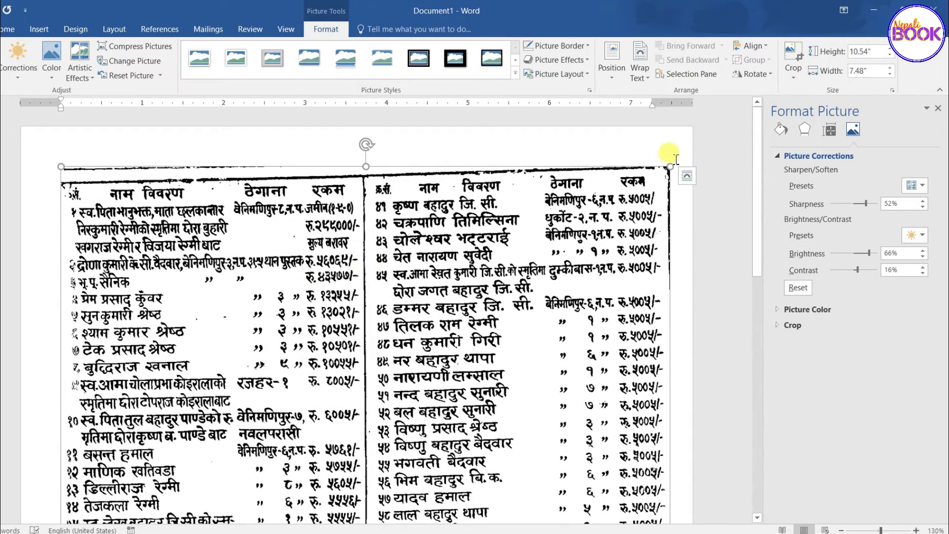
left_click(938, 108)
- Scroll through the full-page black-and-white donor list to check the Nepali text is legible
scroll(445, 351, "down", 3)
scroll(447, 358, "down", 3)
scroll(447, 358, "down", 3)
scroll(447, 358, "down", 3)
scroll(447, 358, "down", 1)
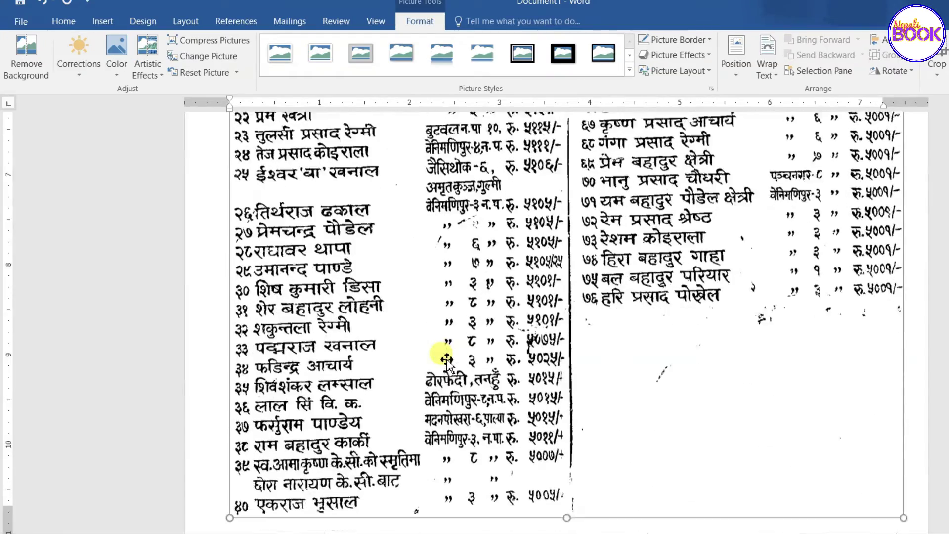
scroll(448, 358, "up", 3)
scroll(448, 358, "up", 3)
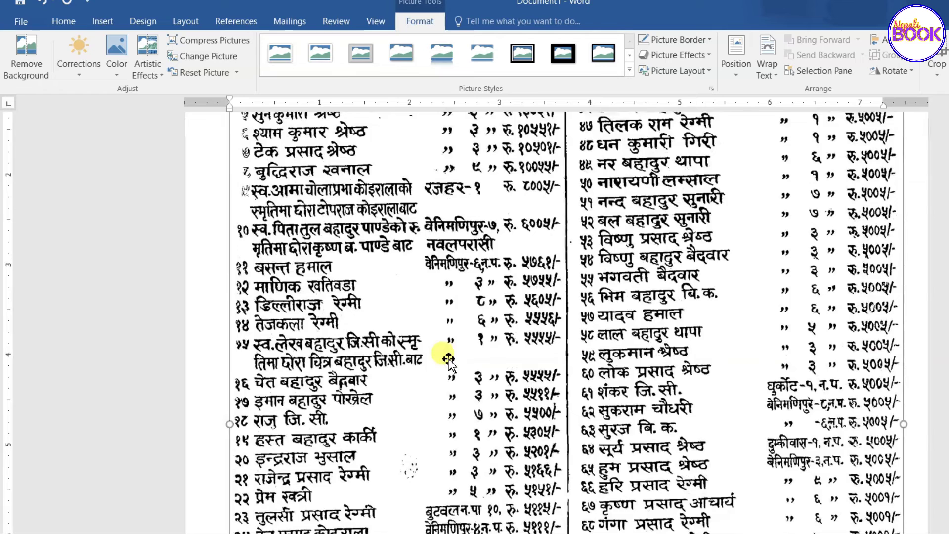
scroll(447, 358, "up", 3)
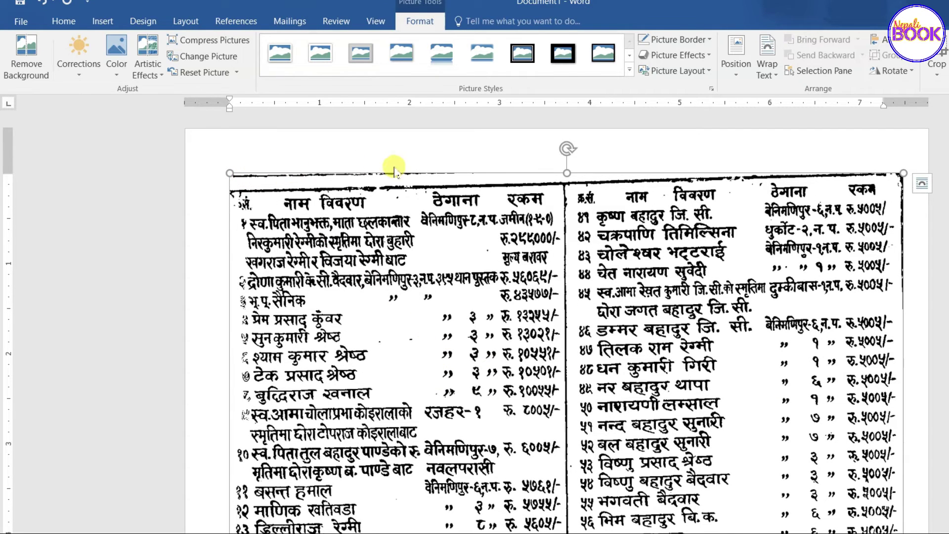
scroll(527, 357, "down", 4)
scroll(527, 356, "down", 5)
scroll(683, 374, "down", 5)
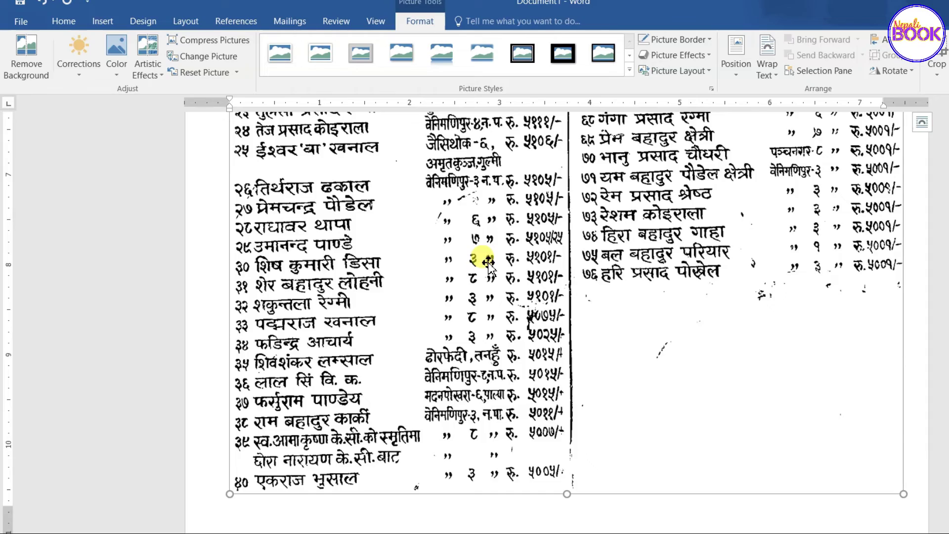
scroll(474, 253, "up", 2)
scroll(460, 249, "up", 2)
scroll(416, 238, "up", 2)
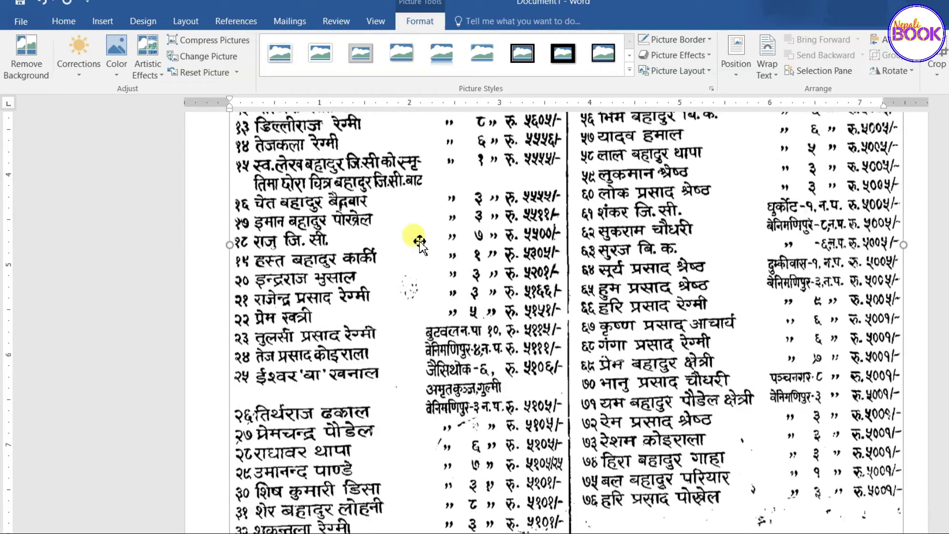
scroll(494, 238, "up", 2)
scroll(712, 222, "up", 3)
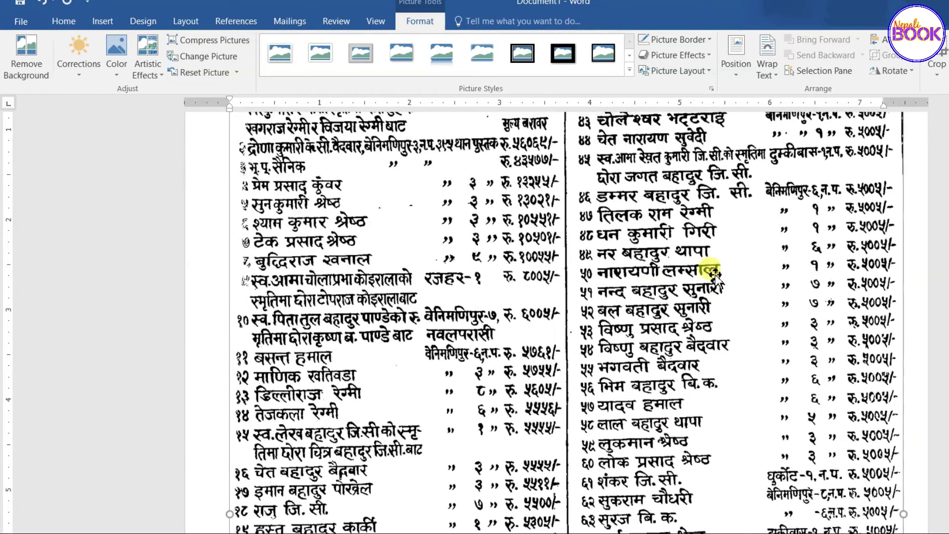
scroll(403, 239, "up", 1)
scroll(399, 237, "up", 2)
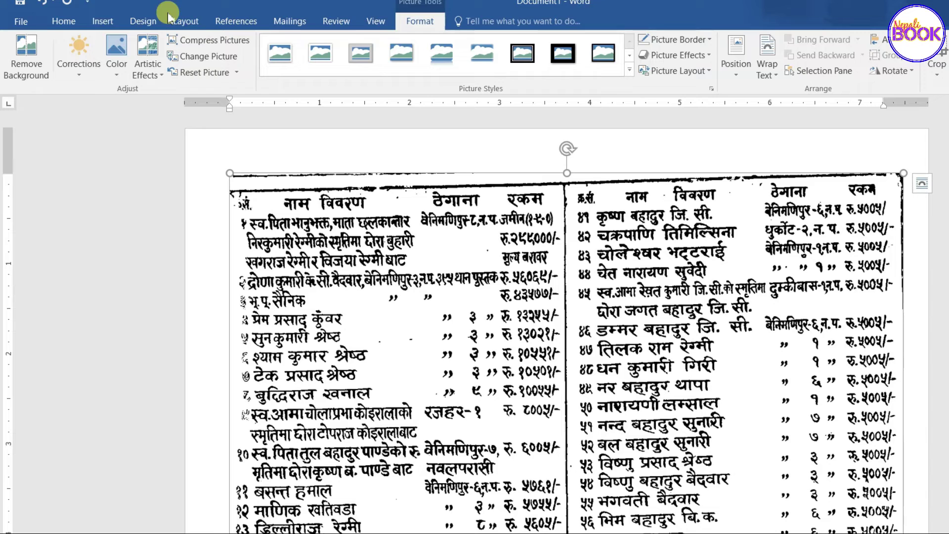
left_click(101, 21)
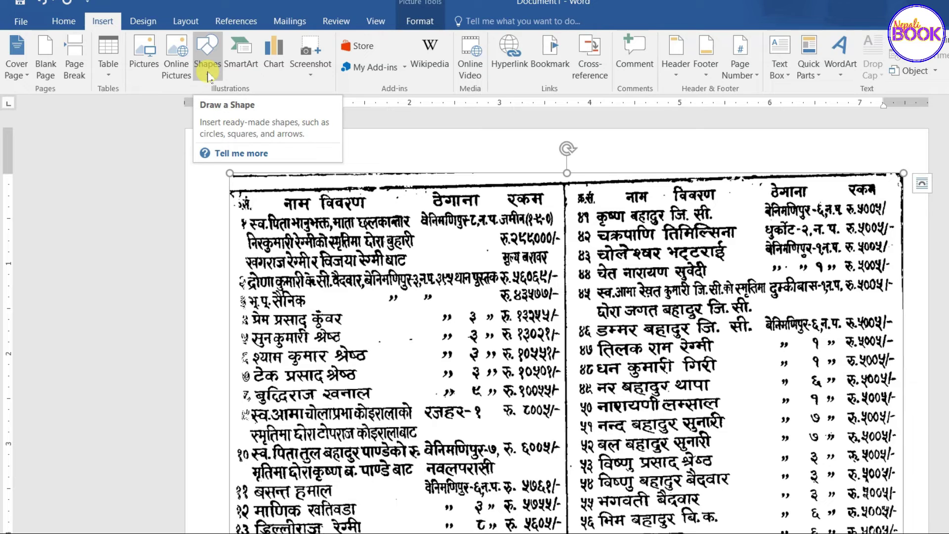
- Draw a rectangle shape across the picture's top edge over the dark strip
left_click(208, 72)
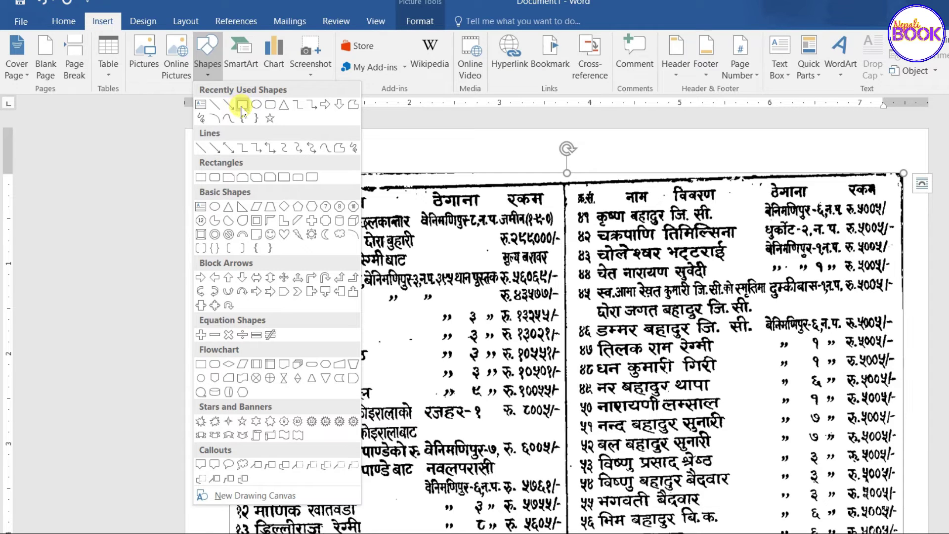
left_click(241, 105)
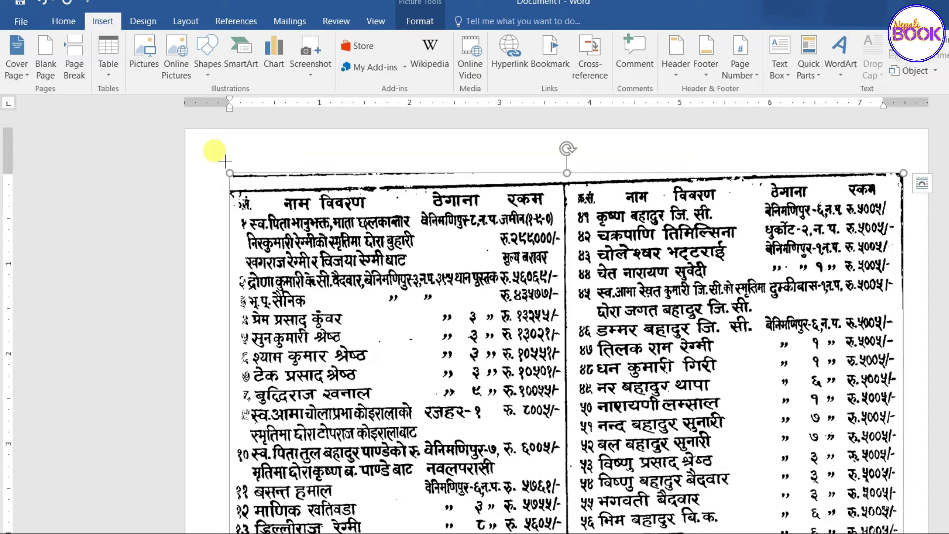
left_click_drag(310, 187, 462, 184)
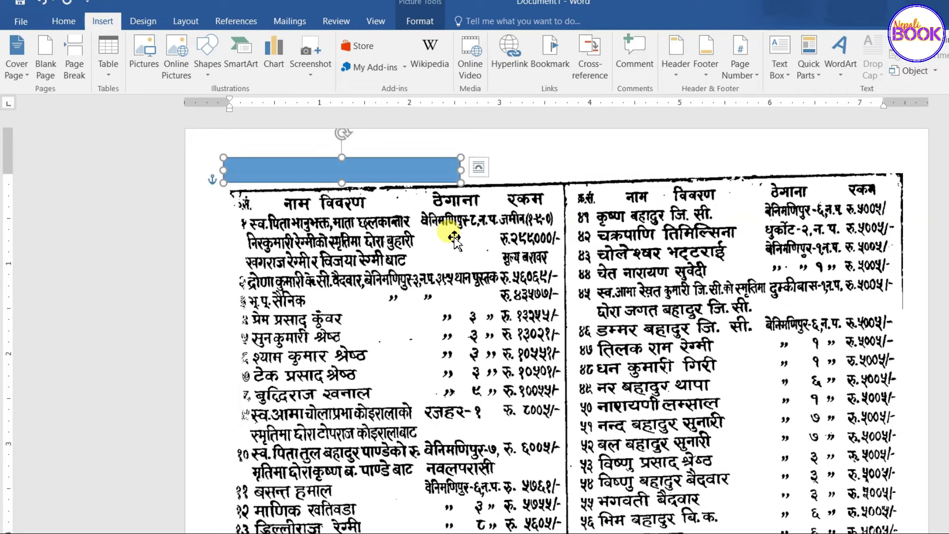
left_click(360, 174)
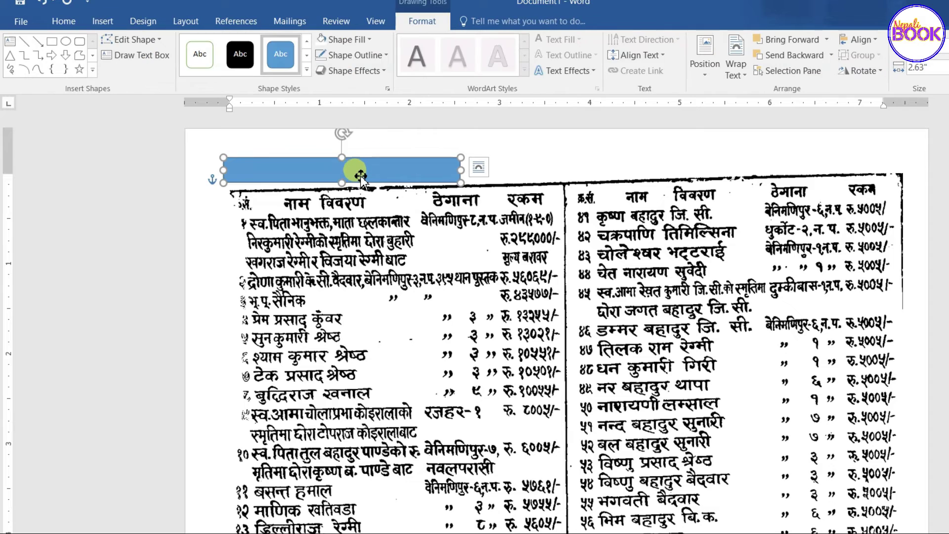
left_click(369, 41)
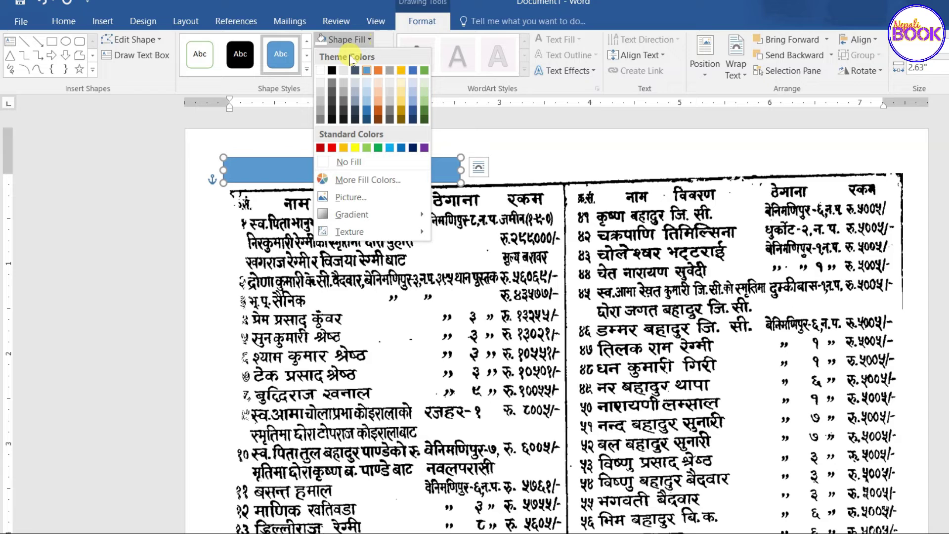
- Give the rectangle a white fill and no outline
left_click(320, 71)
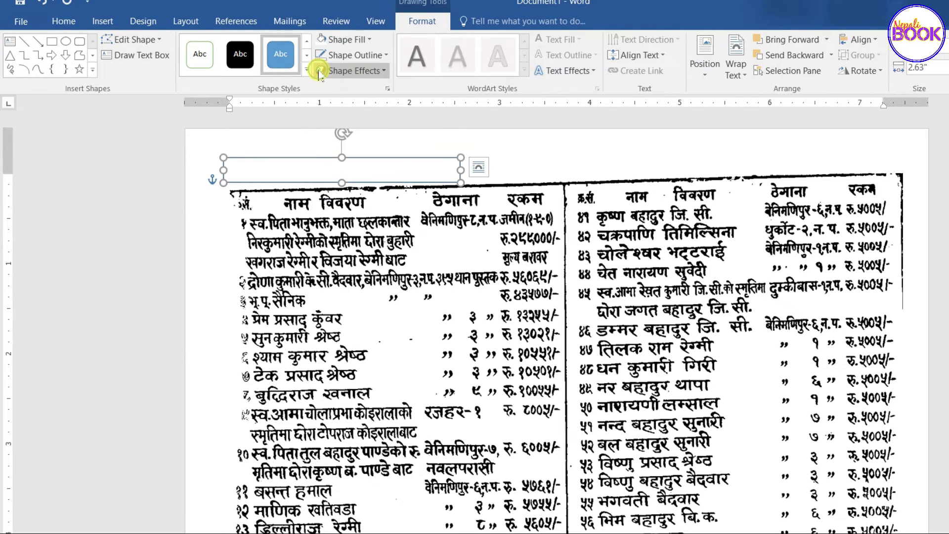
left_click(381, 57)
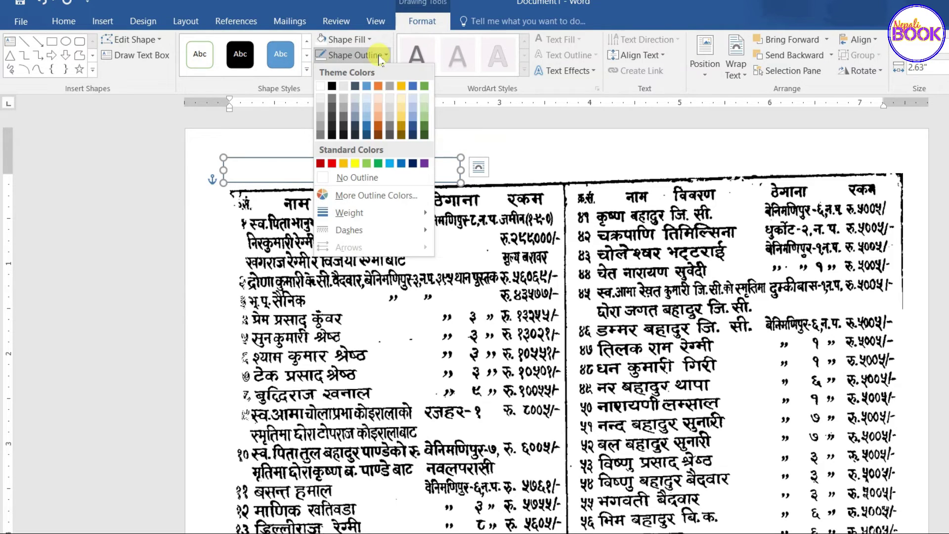
left_click(342, 179)
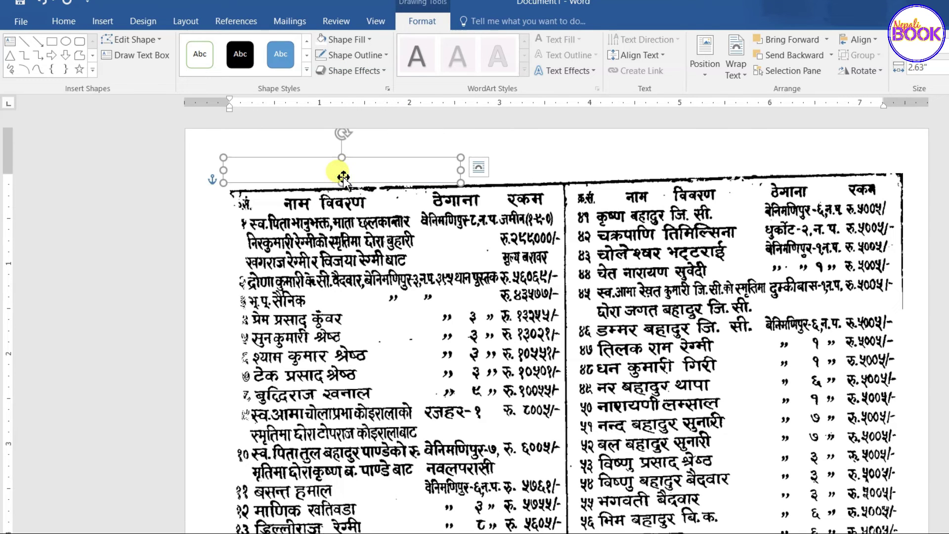
- Move the blank white box down onto the donor list's second row
left_click(427, 238)
left_click(417, 287)
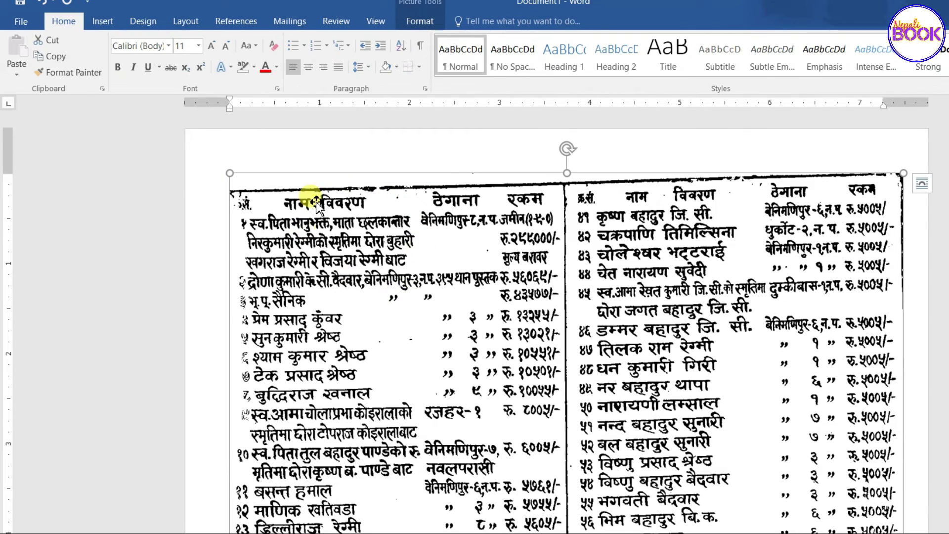
left_click(341, 166)
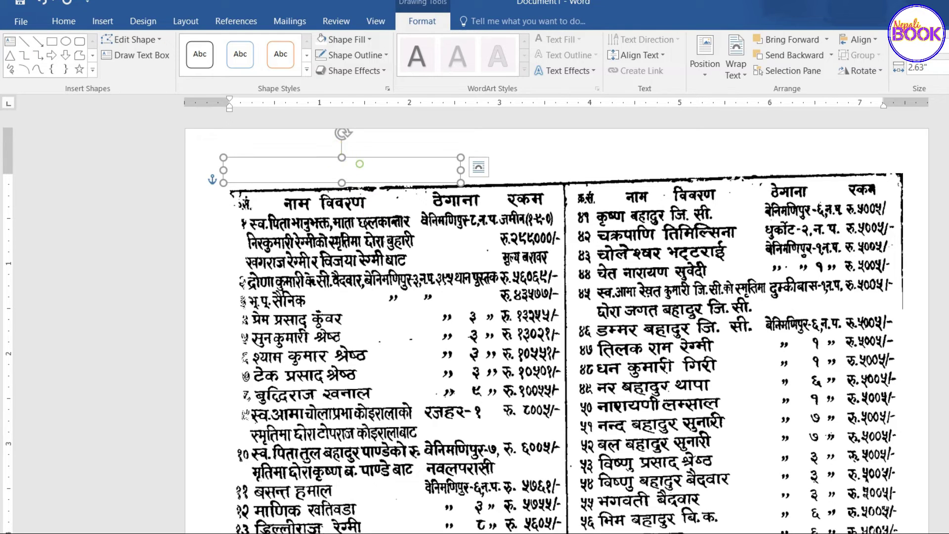
left_click_drag(361, 166, 376, 225)
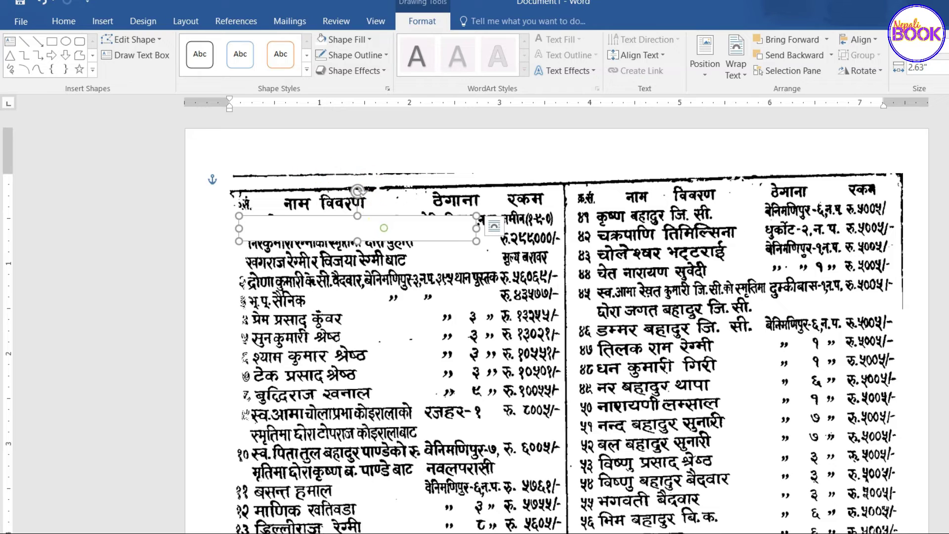
- Move the blank white box from above the list down over entry 47 in the right column
left_click_drag(385, 229, 373, 167)
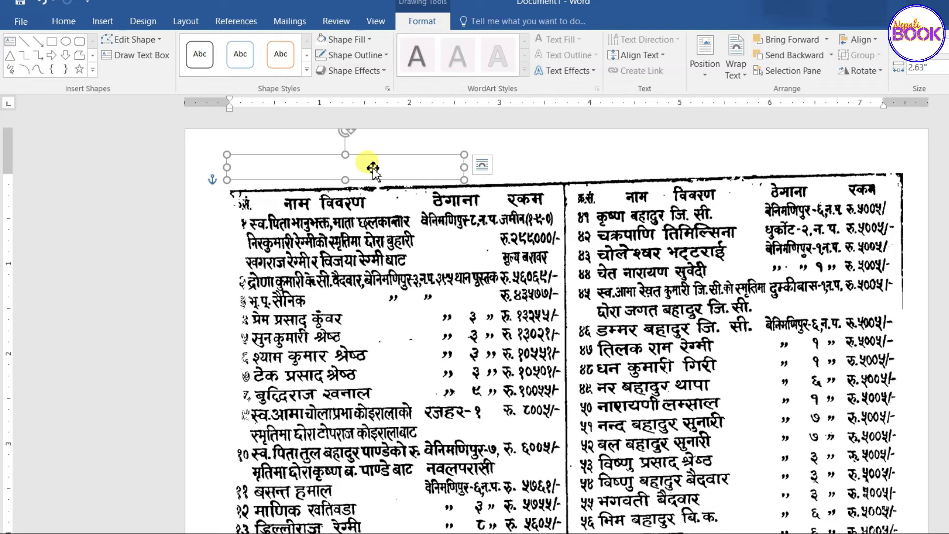
left_click(371, 200)
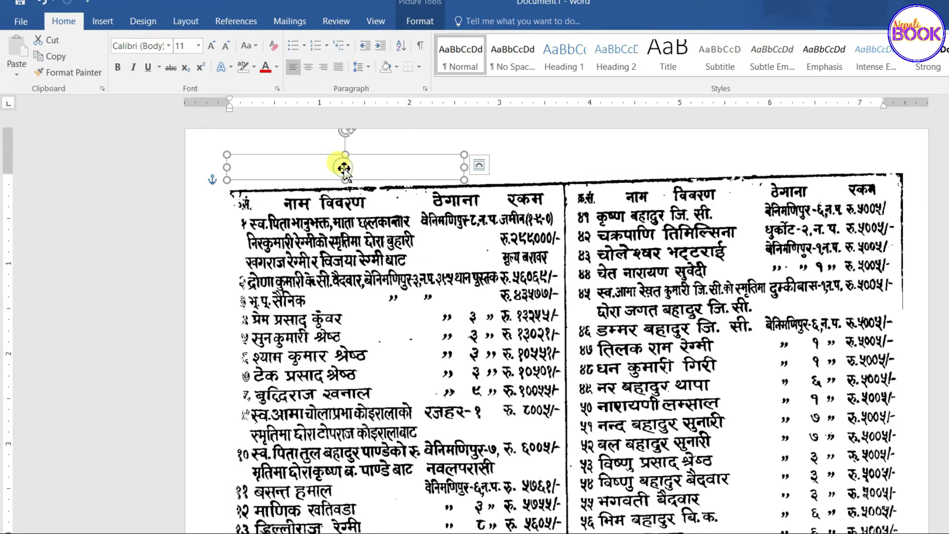
left_click(344, 169)
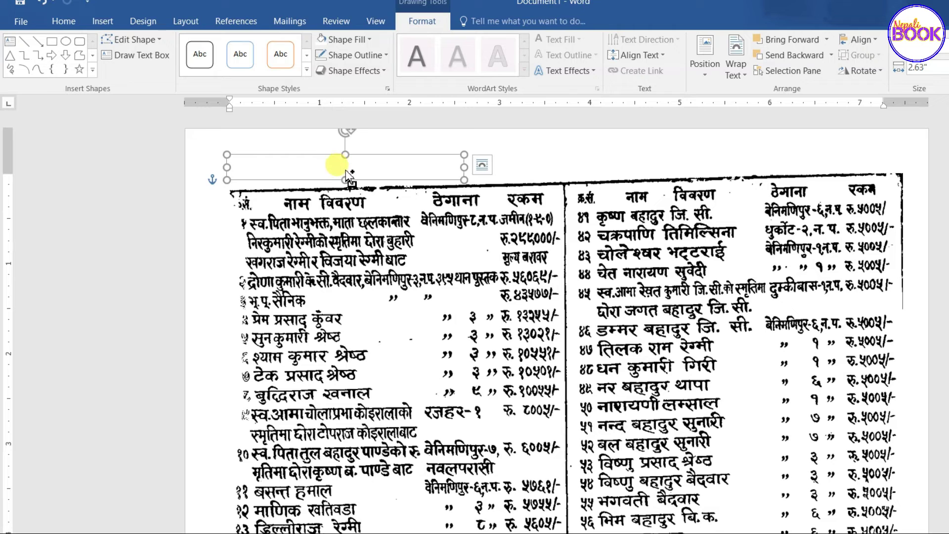
left_click_drag(611, 361, 696, 327)
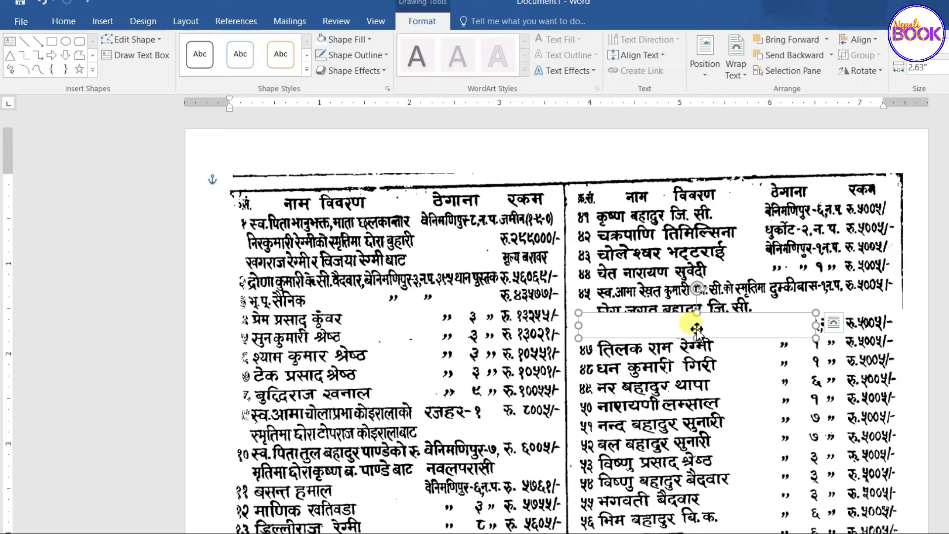
left_click_drag(695, 325, 695, 349)
scroll(658, 314, "down", 3)
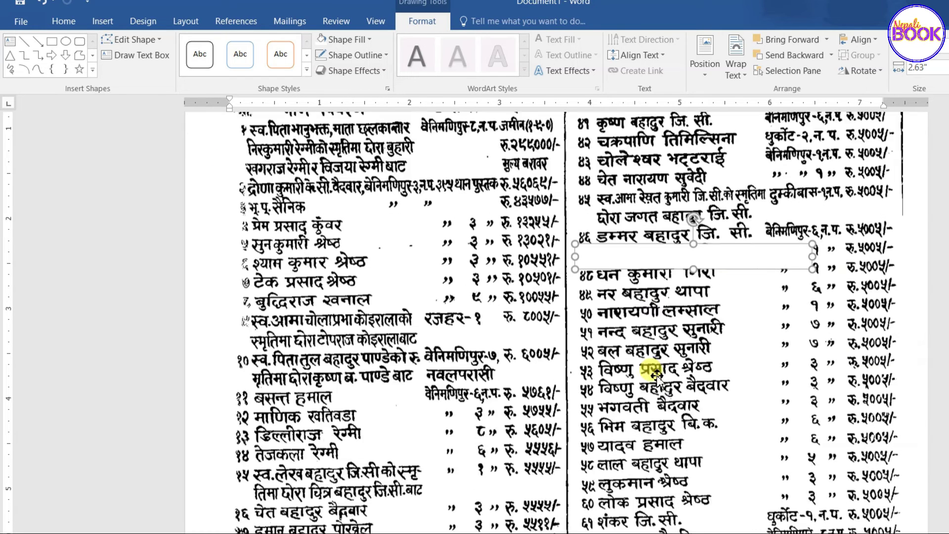
- Move the blank box below entry 68 in the right column and widen it to 3.77 inches
left_click_drag(672, 159, 399, 401)
scroll(405, 257, "down", 4)
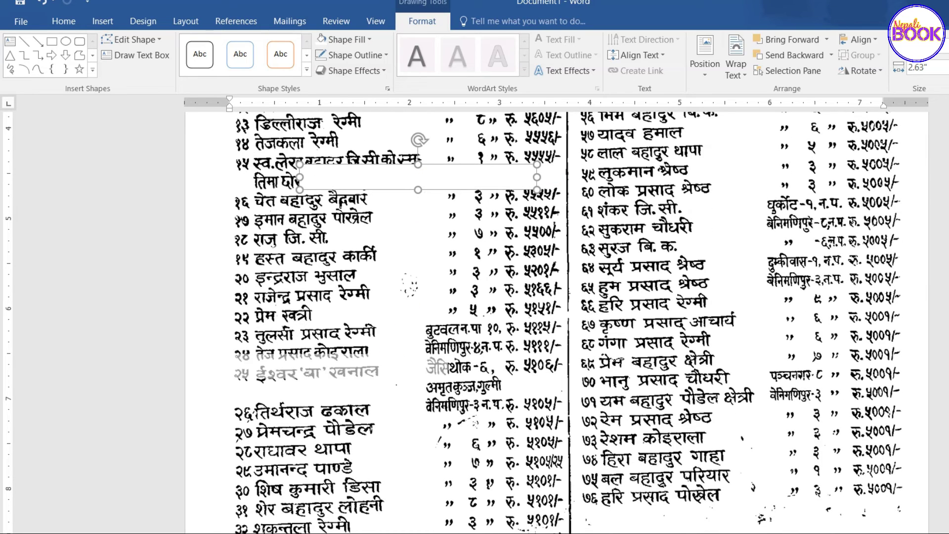
mouse_move(368, 395)
left_mouse_down()
mouse_move(716, 501)
mouse_move(712, 515)
left_mouse_up()
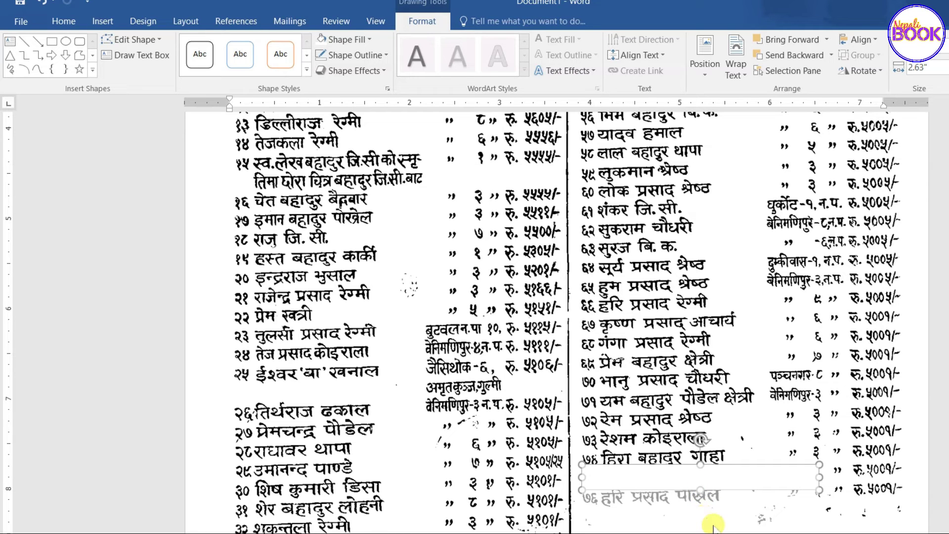
mouse_move(713, 524)
left_mouse_down()
mouse_move(704, 447)
mouse_move(711, 506)
left_mouse_up()
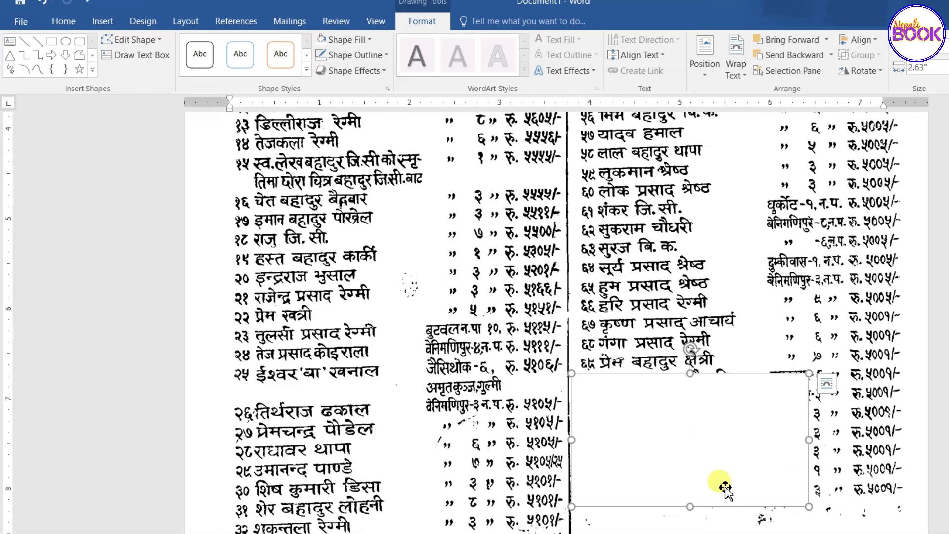
left_click_drag(808, 437, 908, 451)
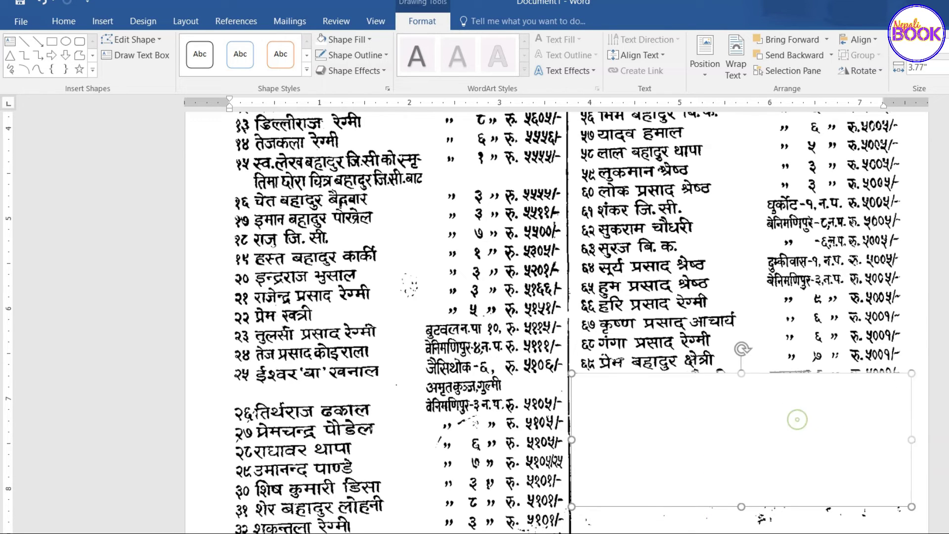
left_click_drag(797, 421, 804, 418)
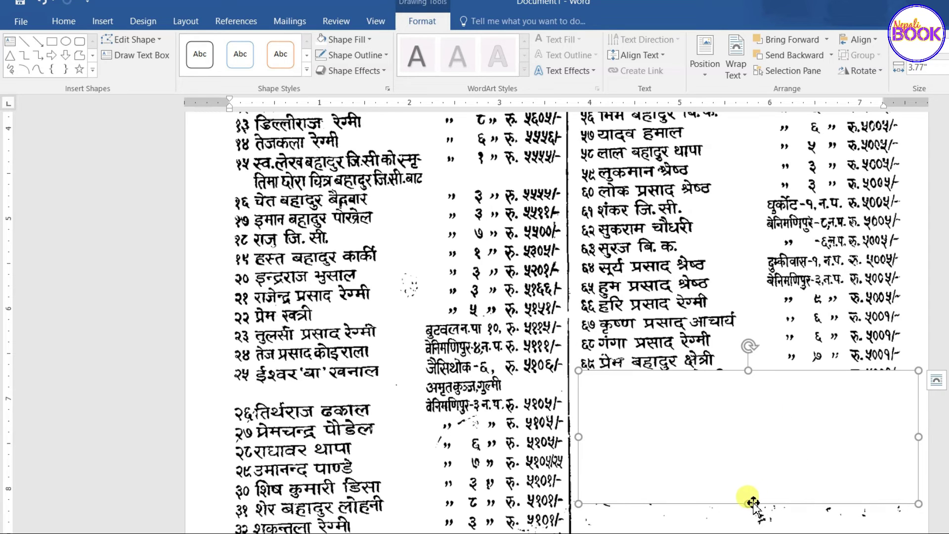
- Scroll through the page and select the picture to check the covered area
scroll(741, 494, "down", 2)
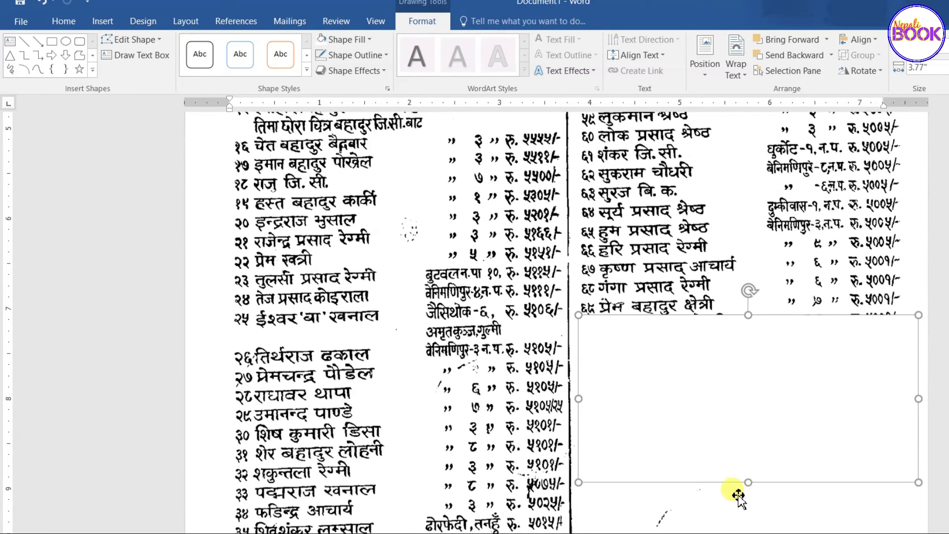
scroll(722, 474, "down", 3)
scroll(643, 435, "up", 1)
scroll(618, 420, "up", 3)
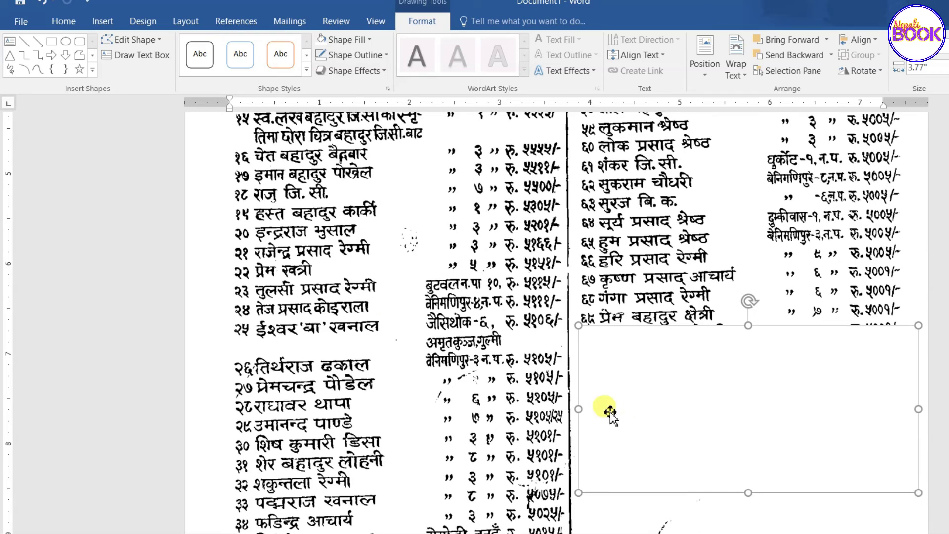
scroll(692, 306, "up", 1)
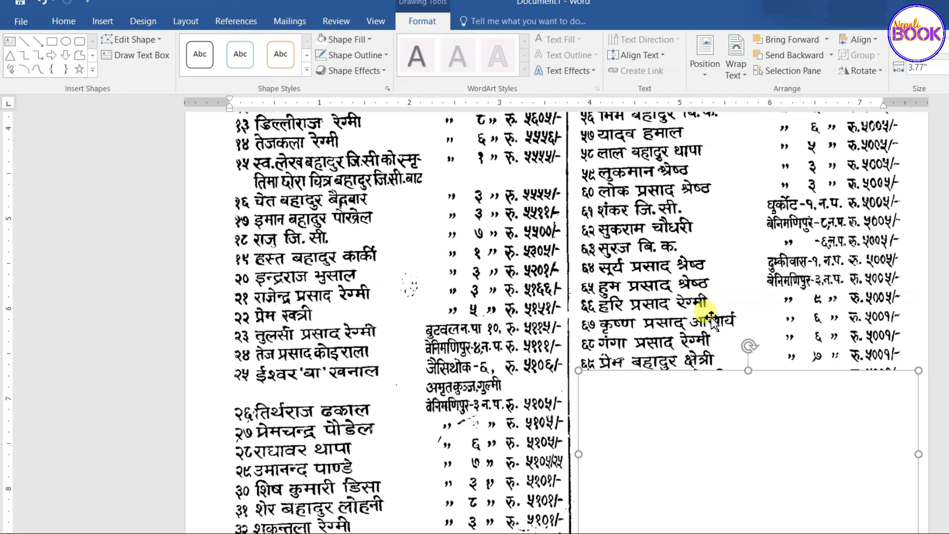
scroll(692, 405, "up", 2)
scroll(669, 390, "up", 3)
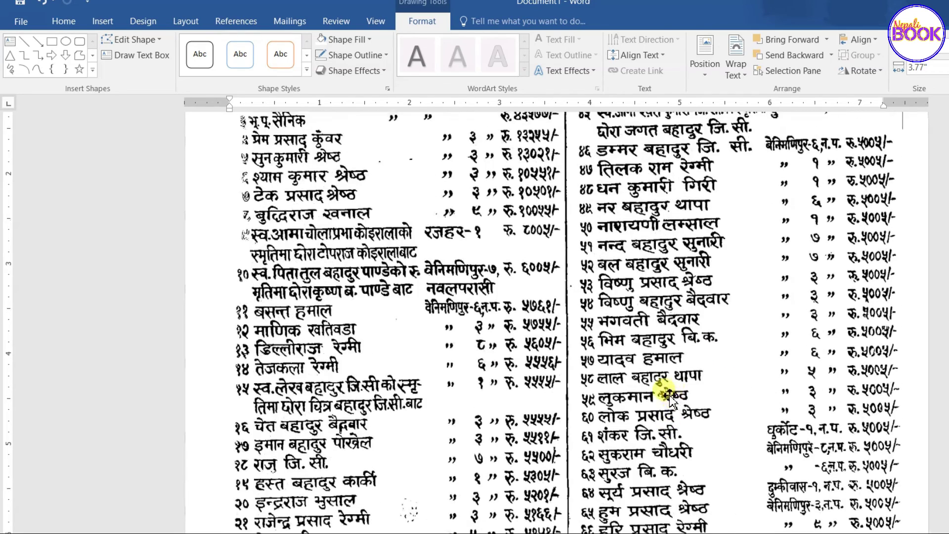
scroll(661, 381, "down", 8)
scroll(661, 381, "down", 2)
scroll(661, 381, "down", 2)
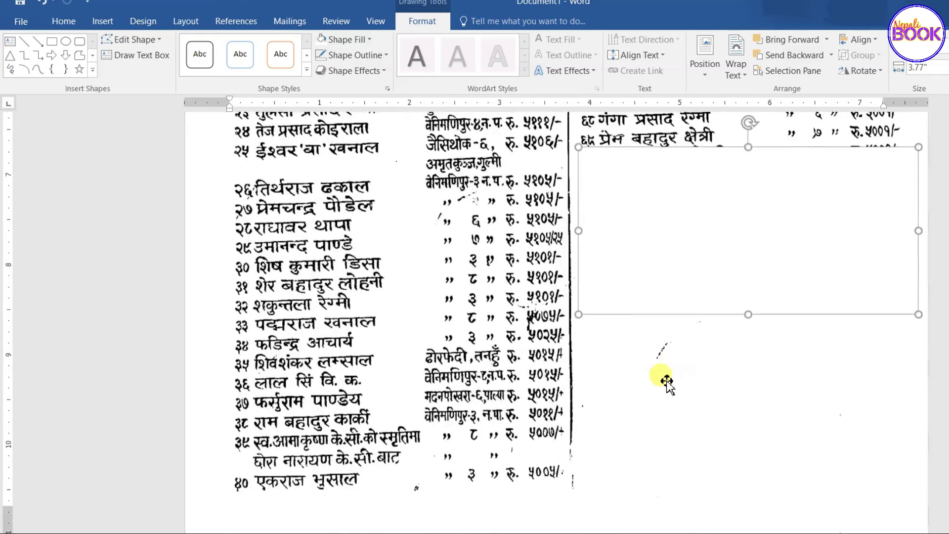
left_click(514, 297)
scroll(423, 313, "down", 4)
scroll(427, 323, "down", 3)
scroll(425, 328, "up", 7)
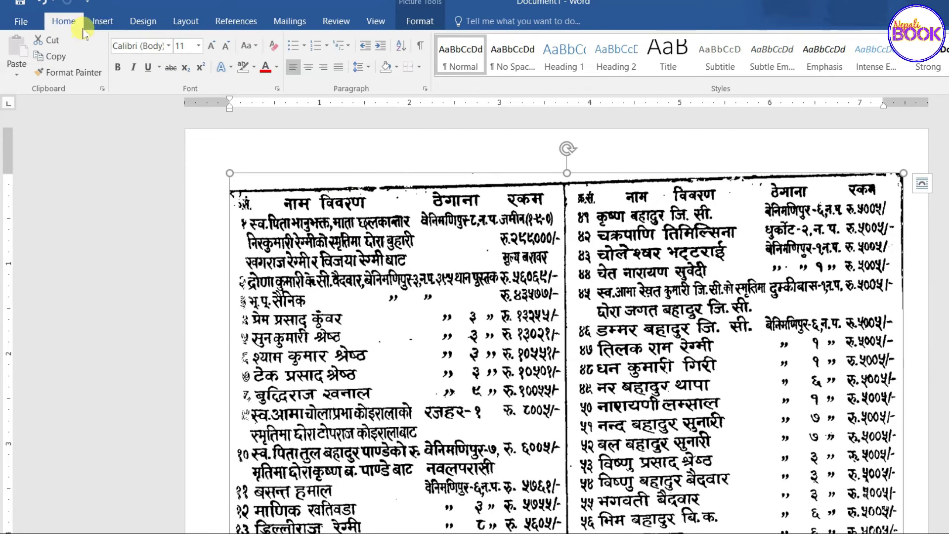
- Draw a wide empty text box across the top of the page above the donor-list picture
left_click(110, 22)
left_click(780, 69)
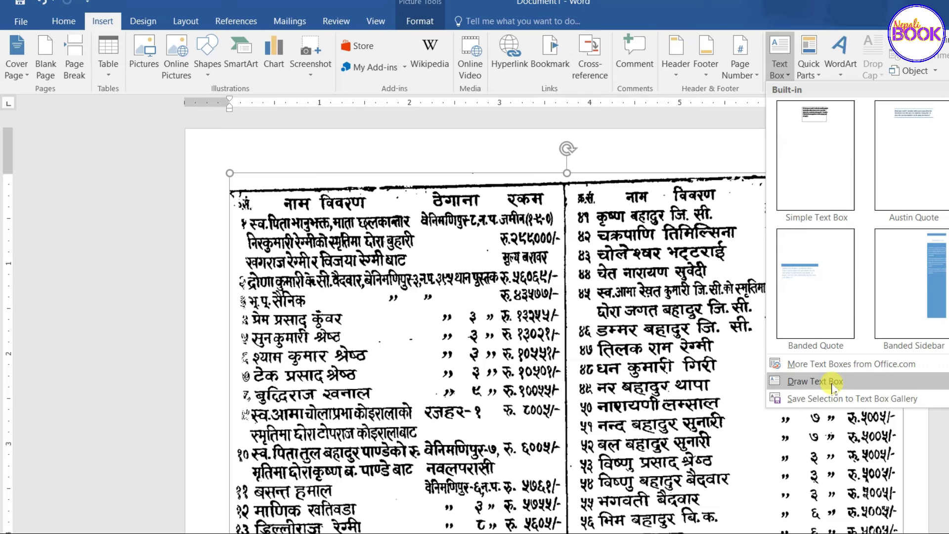
left_click(833, 382)
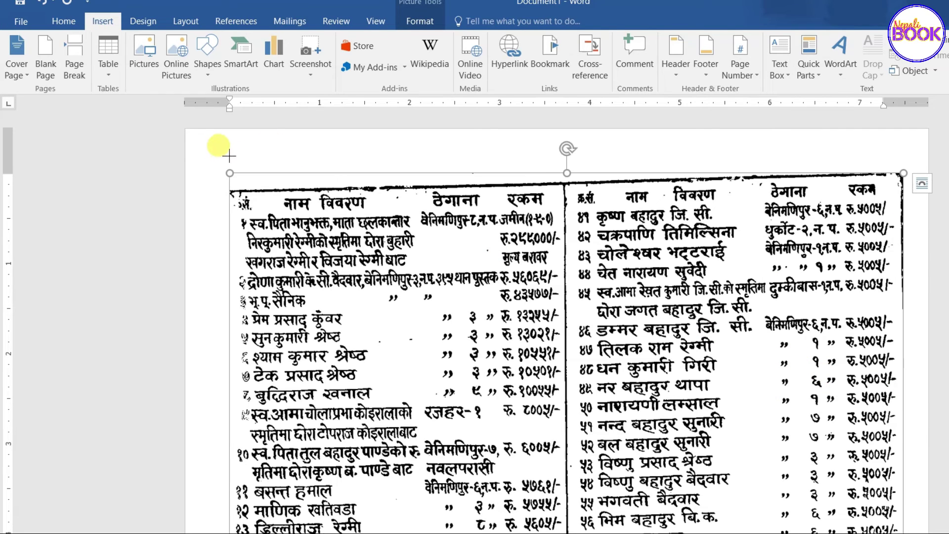
left_click_drag(229, 155, 850, 174)
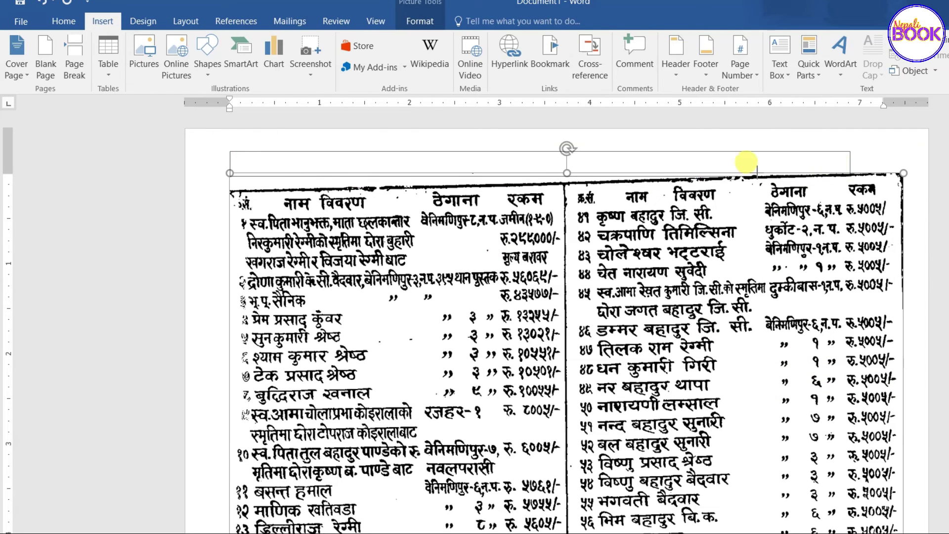
left_click(101, 21)
left_click(64, 21)
scroll(346, 296, "down", 4)
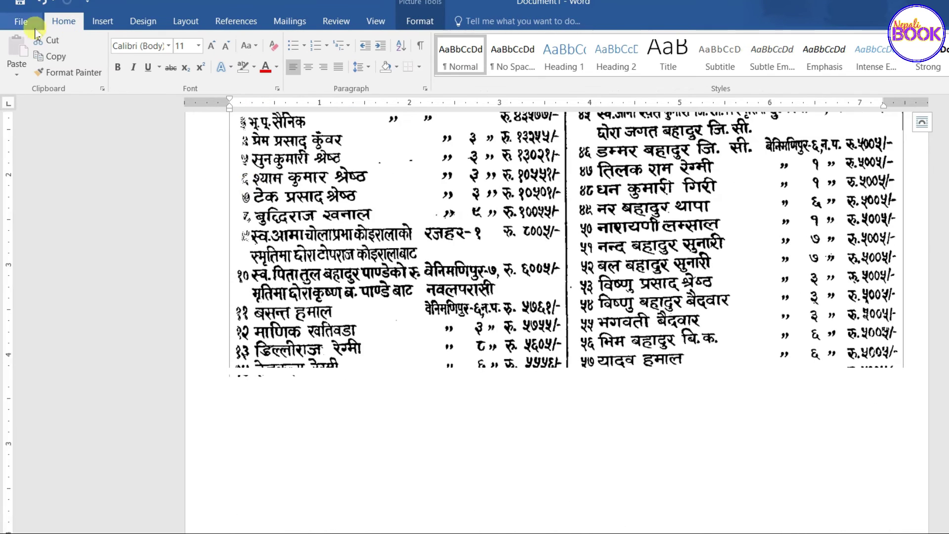
left_click(246, 188)
- Export the document as Doc1.pdf, choosing the Desktop as the save location
left_click(26, 22)
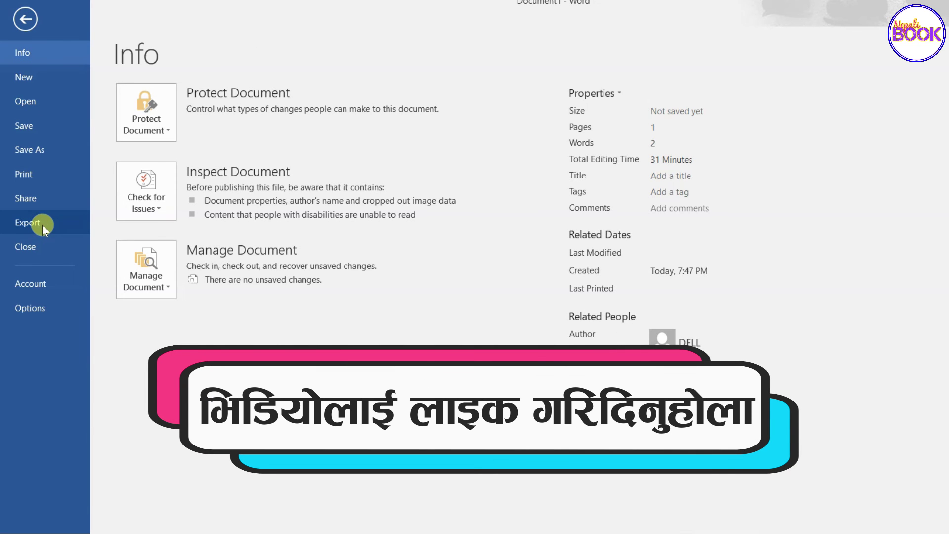
left_click(42, 225)
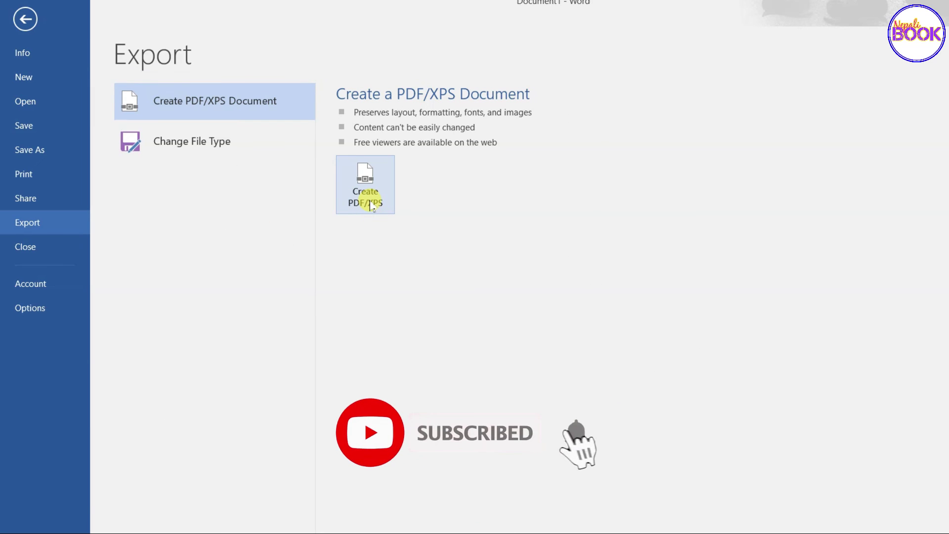
left_click(379, 201)
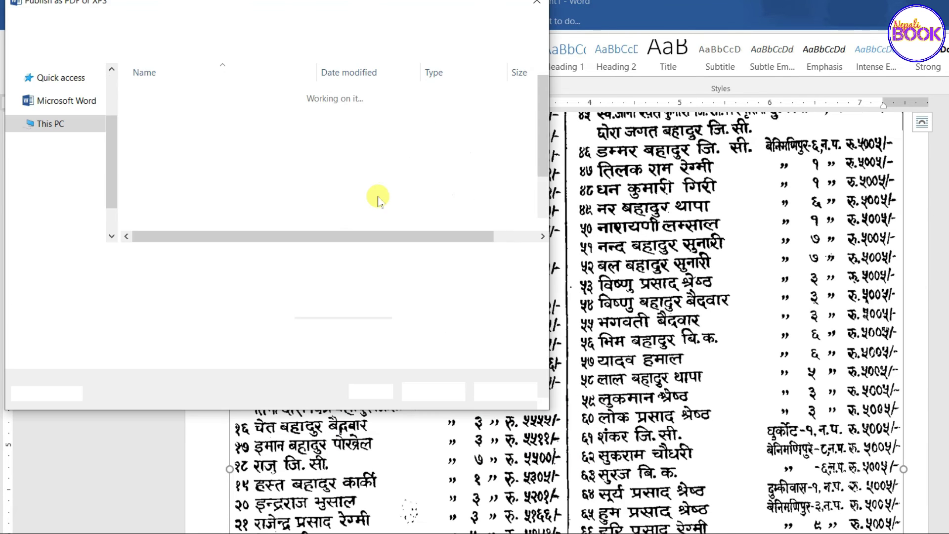
left_click(65, 118)
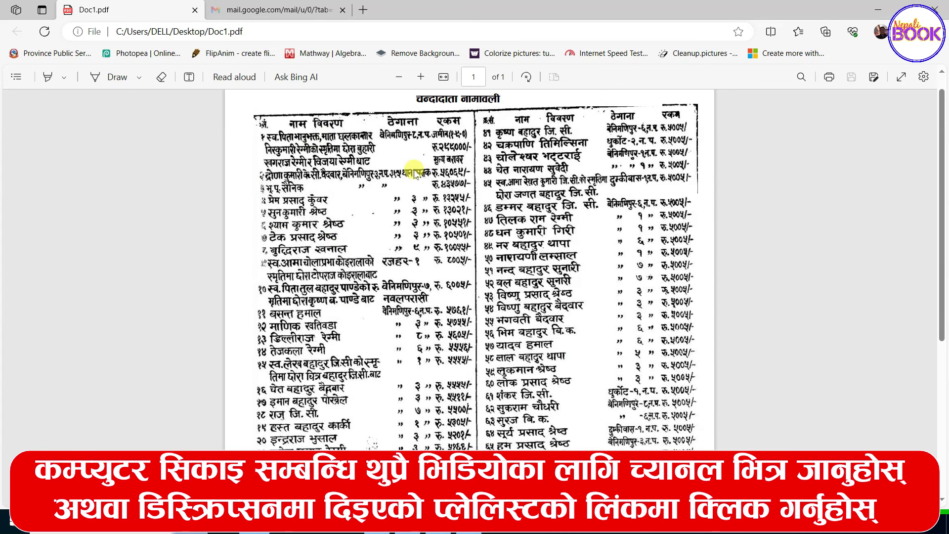
- Scroll through Doc1.pdf in Edge to check the title and entries through number 76
scroll(368, 293, "up", 1)
scroll(402, 280, "up", 4, "ctrl")
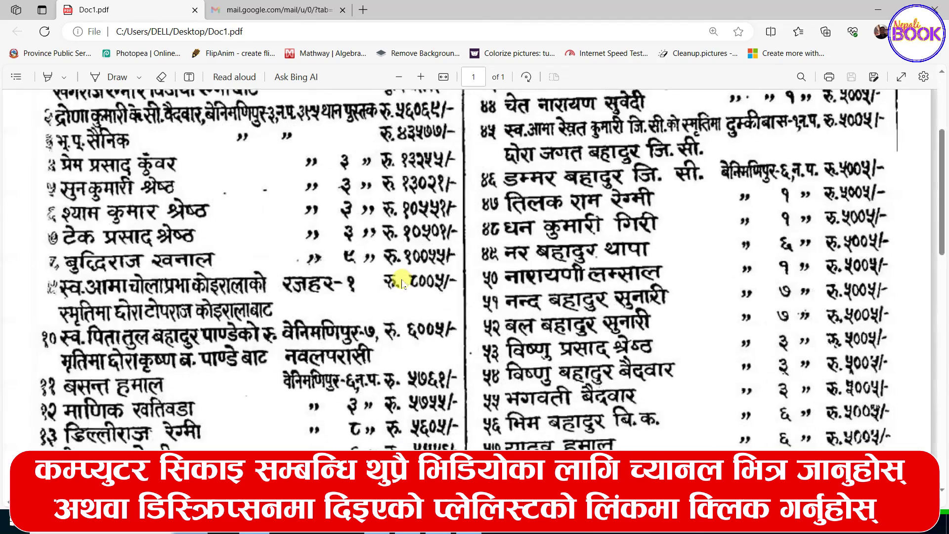
scroll(402, 282, "down", 2, "ctrl")
scroll(403, 280, "down", 1)
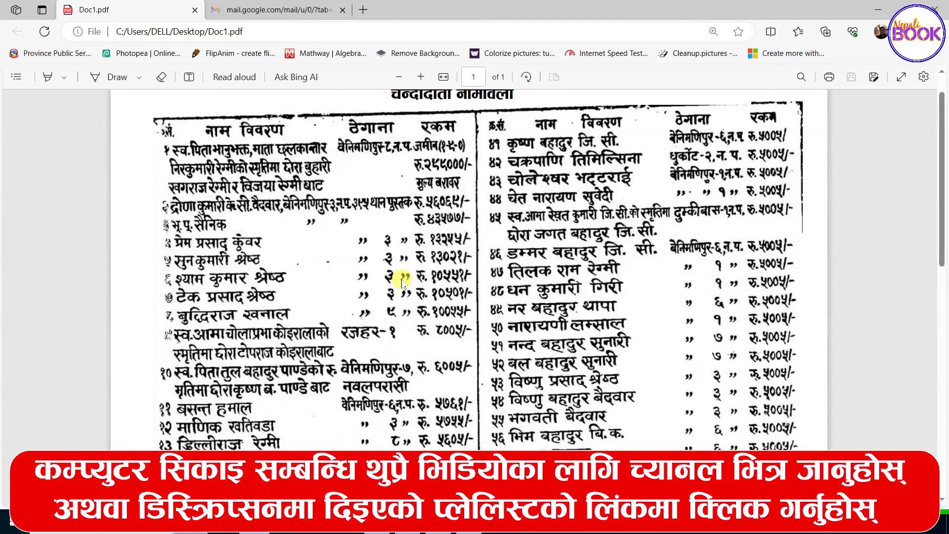
scroll(403, 280, "down", 4)
scroll(403, 280, "down", 4)
scroll(403, 280, "up", 4)
scroll(402, 280, "up", 3)
scroll(403, 280, "up", 2)
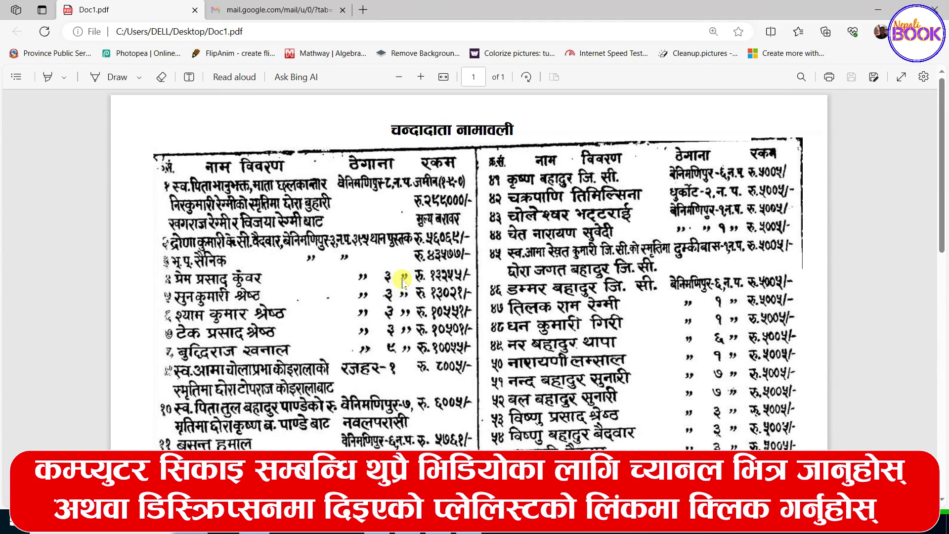